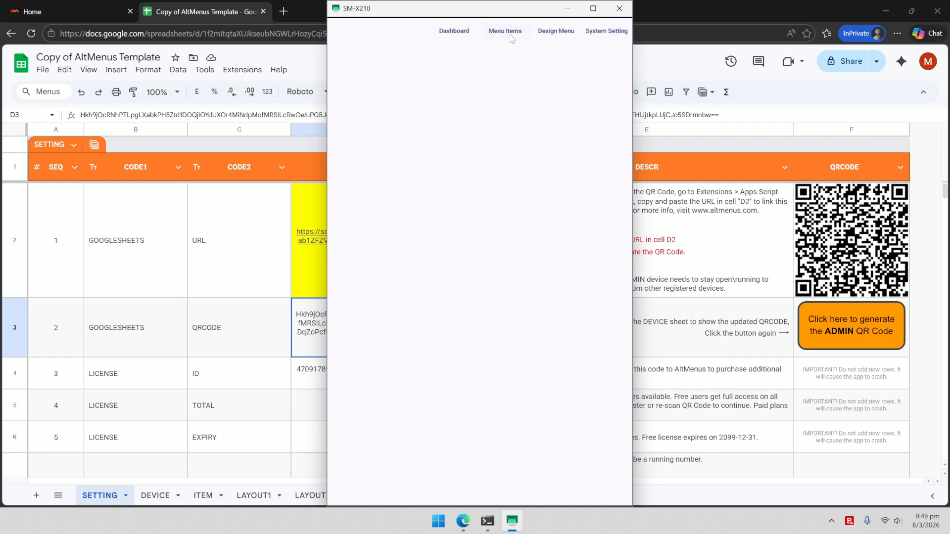
Step: Open the Item List page from Menu Items in the AltMenus top navigation
click(510, 33)
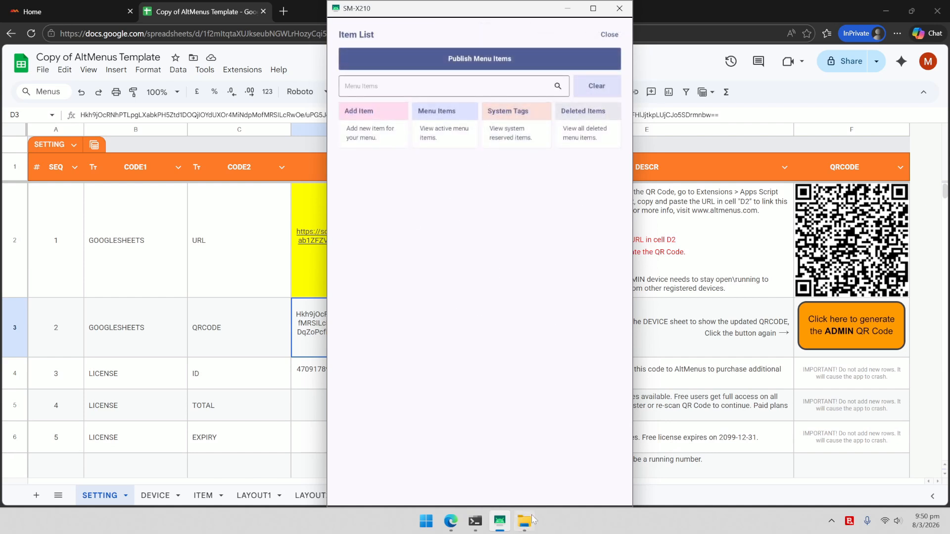
Step: Open Coffee Items.txt from the Coffee Shop folder in Notepad and scroll through it
mouse_move(528, 528)
click(525, 458)
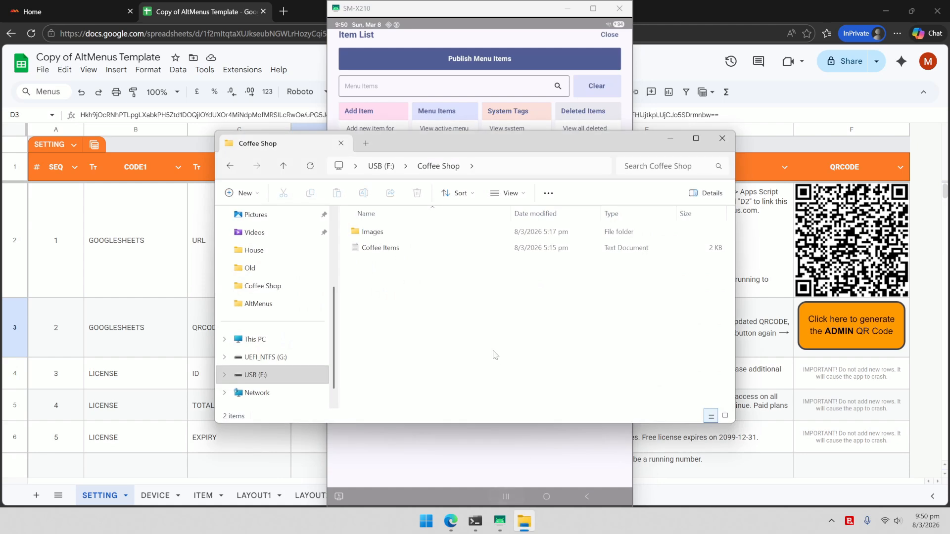
double_click(382, 248)
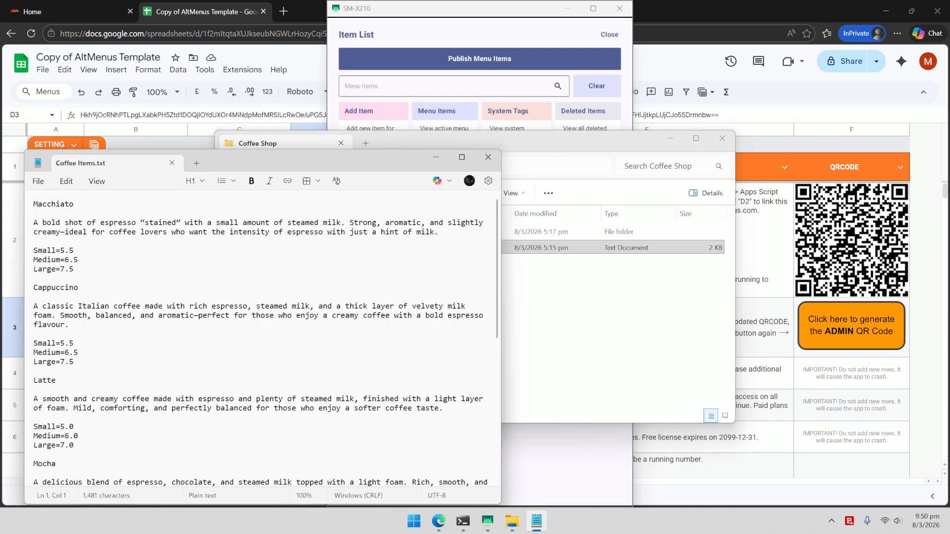
scroll(266, 338, down, 9)
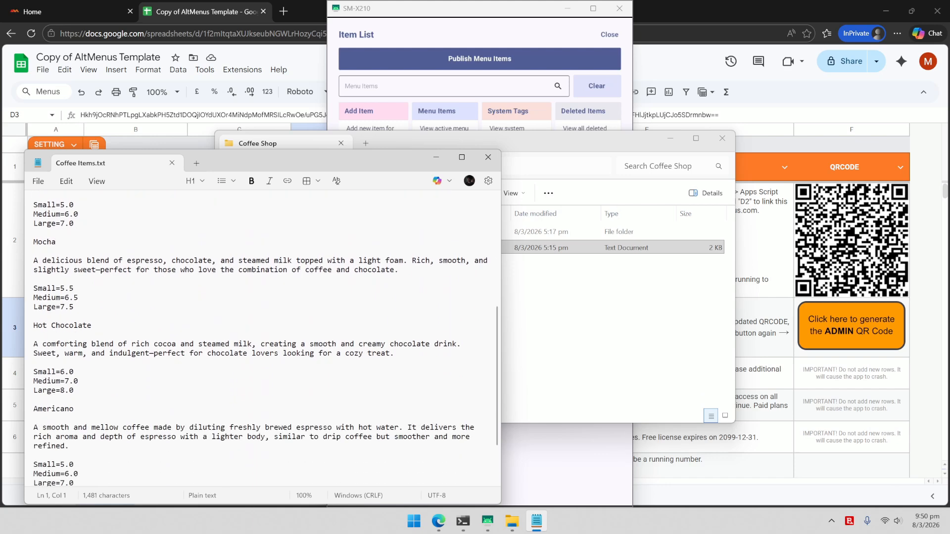
scroll(266, 338, down, 2)
scroll(265, 338, up, 11)
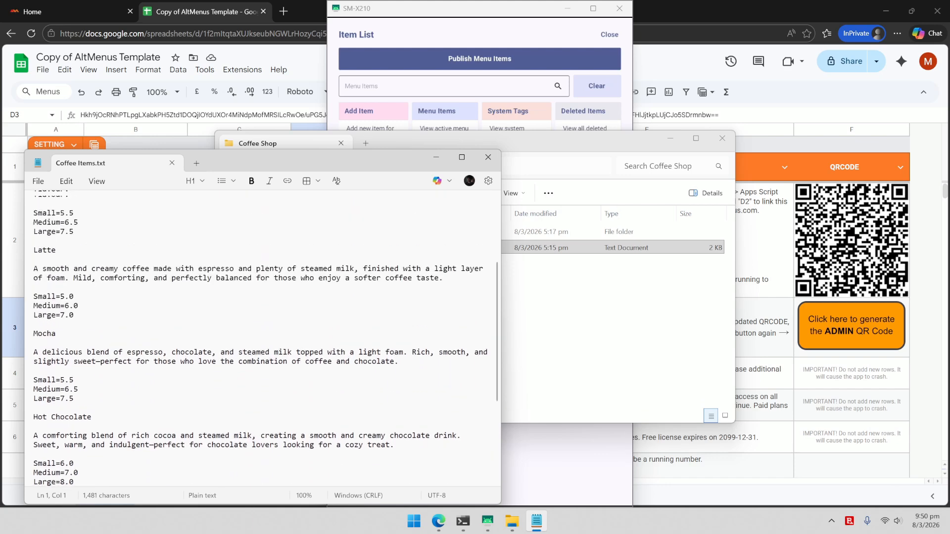
Step: Open the Images folder to view its ten coffee and add-on photos
click(634, 348)
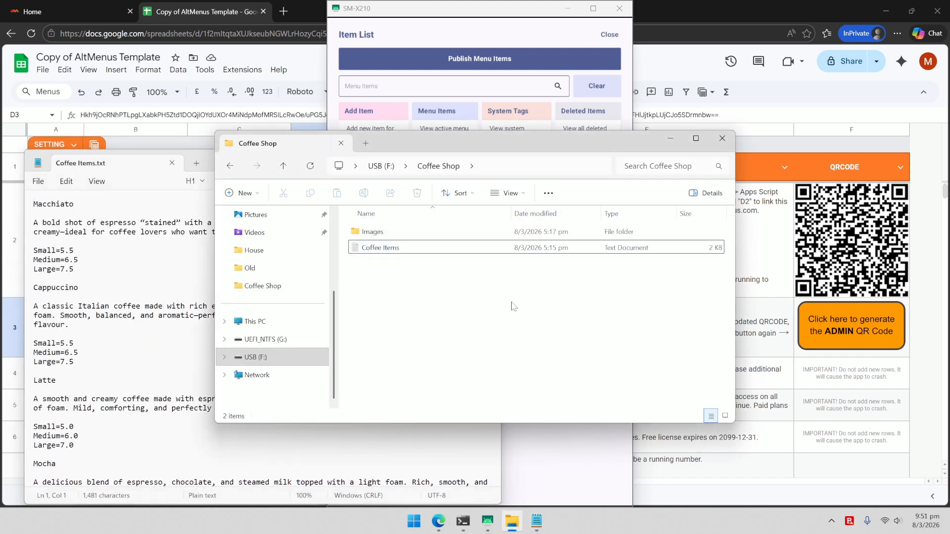
double_click(379, 233)
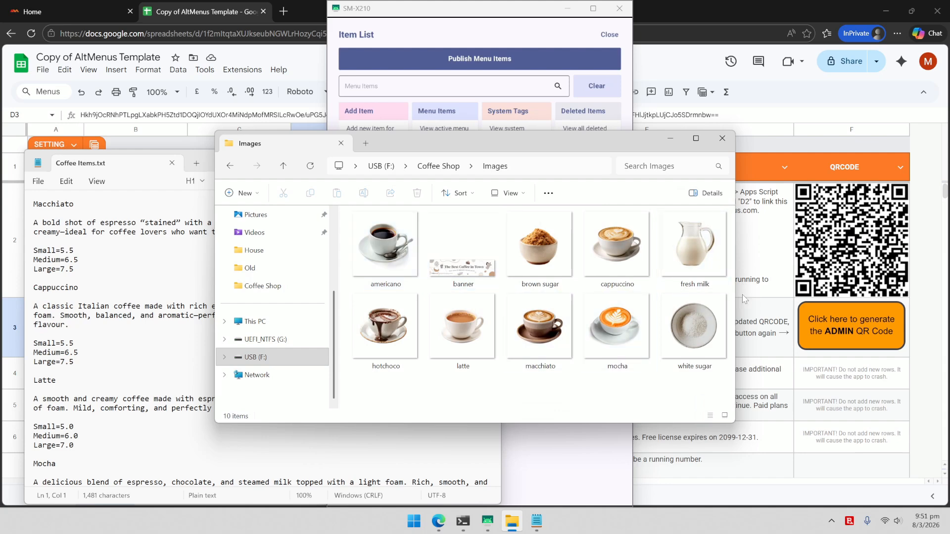
drag(550, 141, 552, 158)
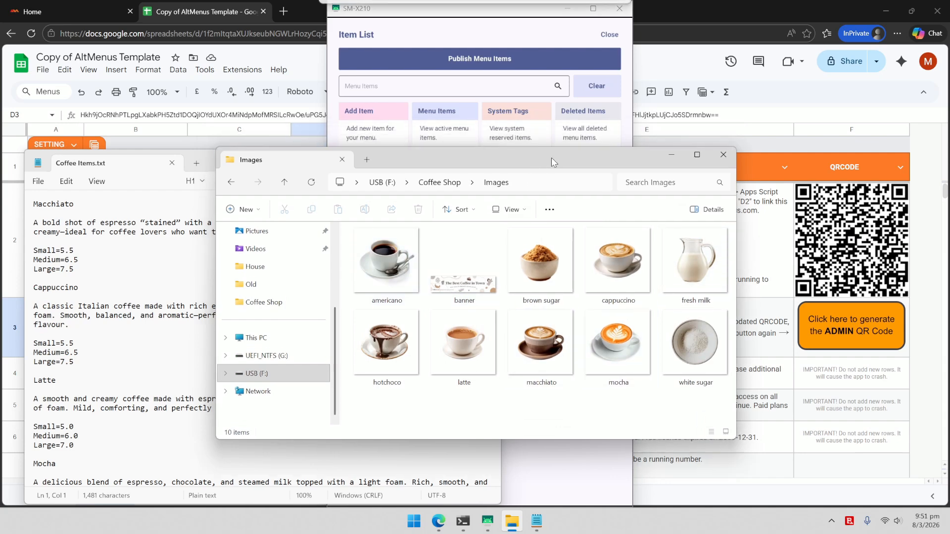
click(283, 10)
Step: Go to drive.google.com, then create and open a new My Drive folder named 'Coffee Shop'
text(drive)
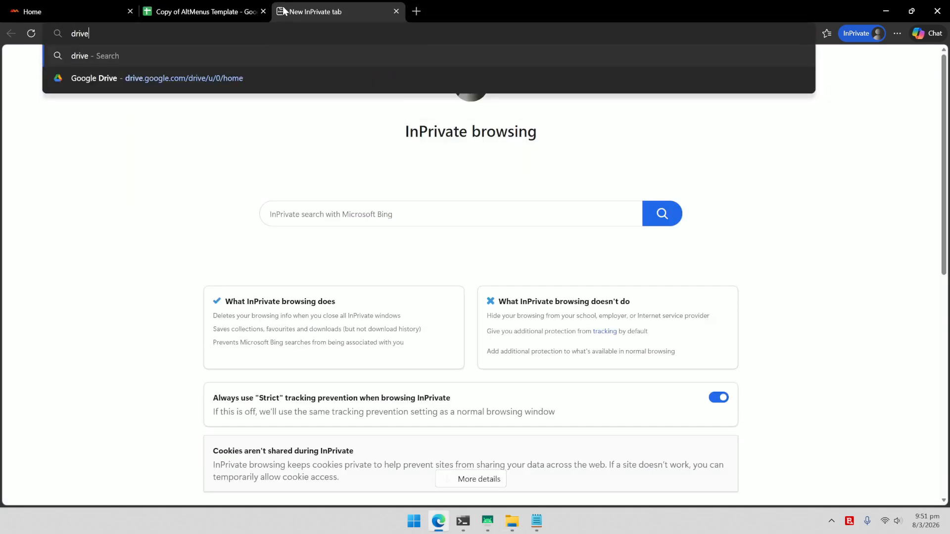
text(.google.com)
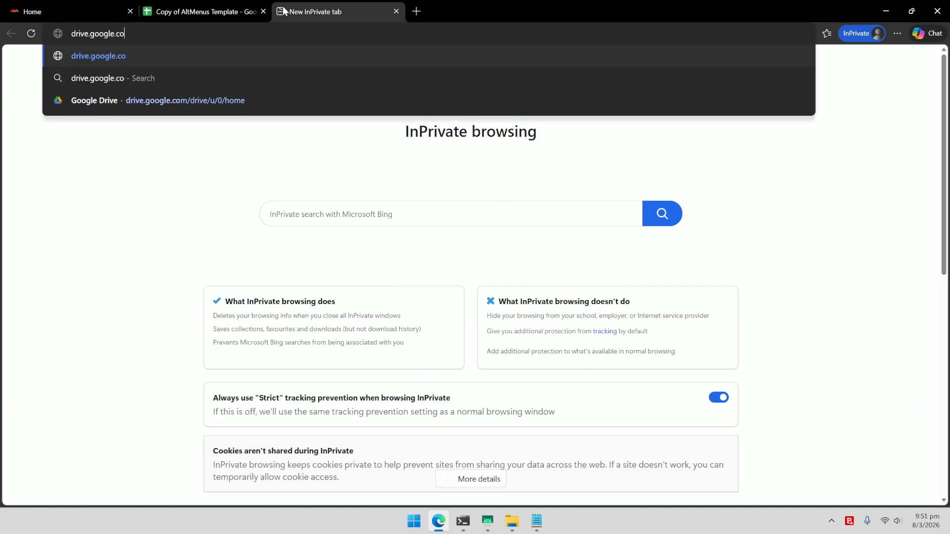
key(Return)
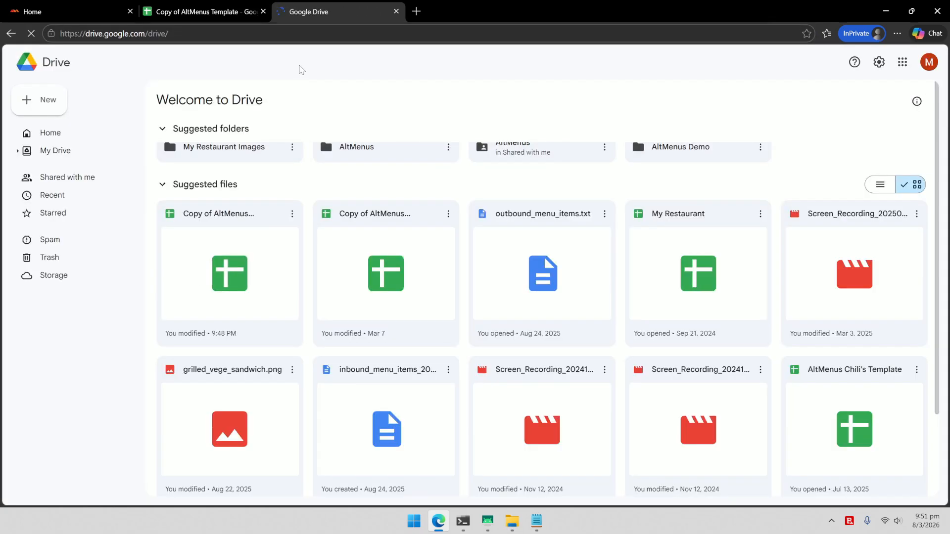
click(46, 101)
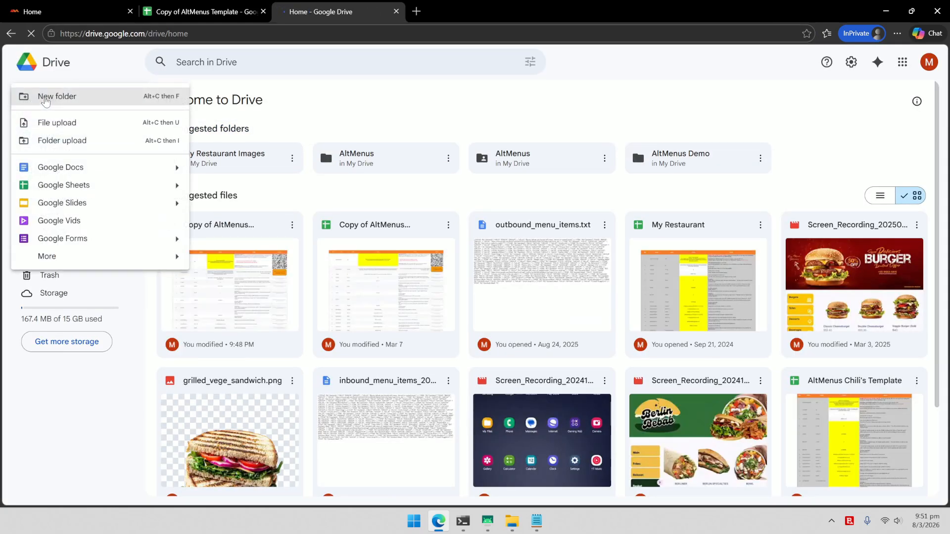
click(91, 98)
text(Coff)
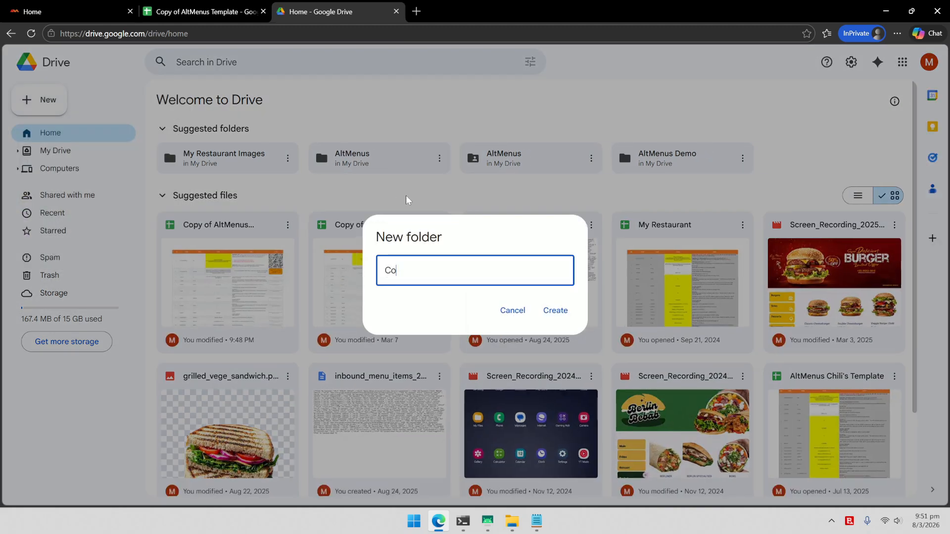
text(ee Shop)
click(555, 311)
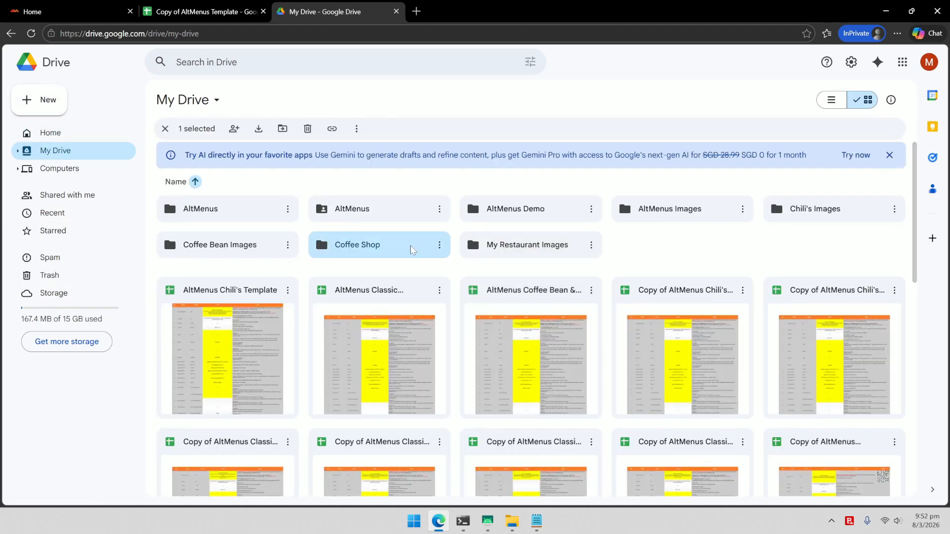
double_click(411, 247)
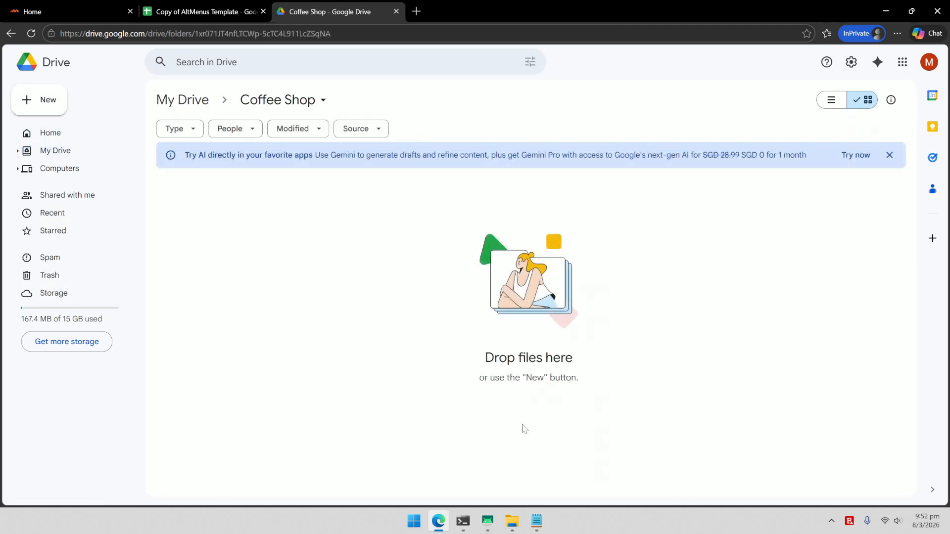
Step: Upload all ten images from the Images folder into the Drive Coffee Shop folder
click(511, 521)
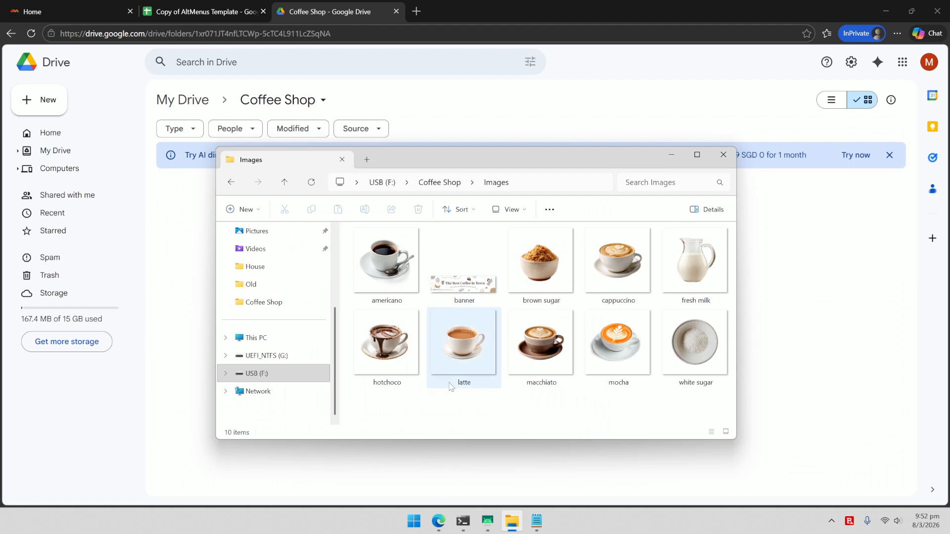
key(ctrl+a)
drag(455, 157, 728, 191)
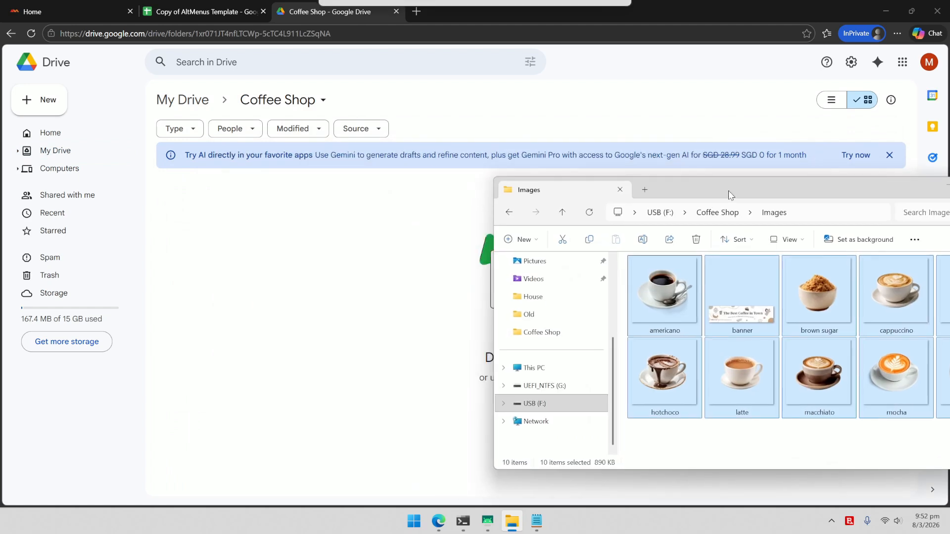
drag(678, 301, 379, 304)
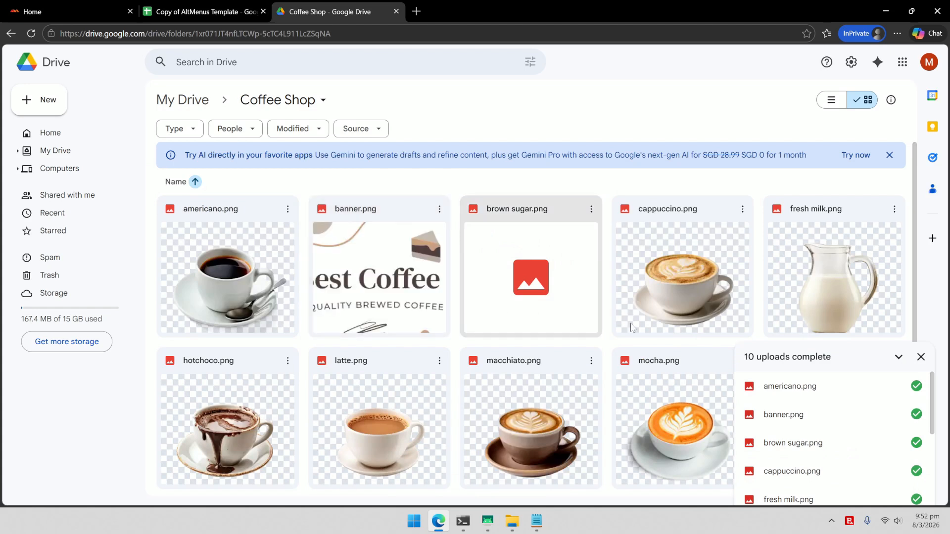
click(921, 359)
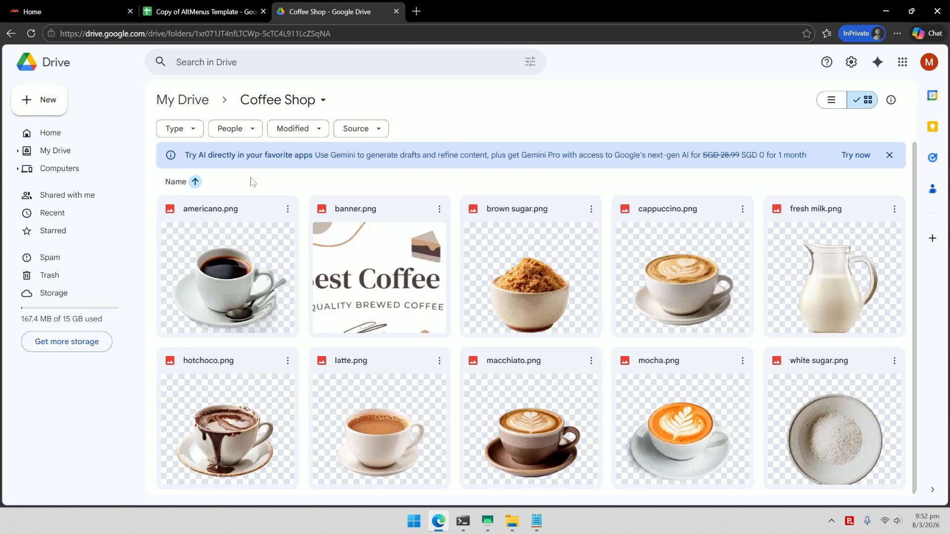
Step: Share all ten images as viewable by anyone with the link and copy their links
click(227, 267)
shift+click(800, 396)
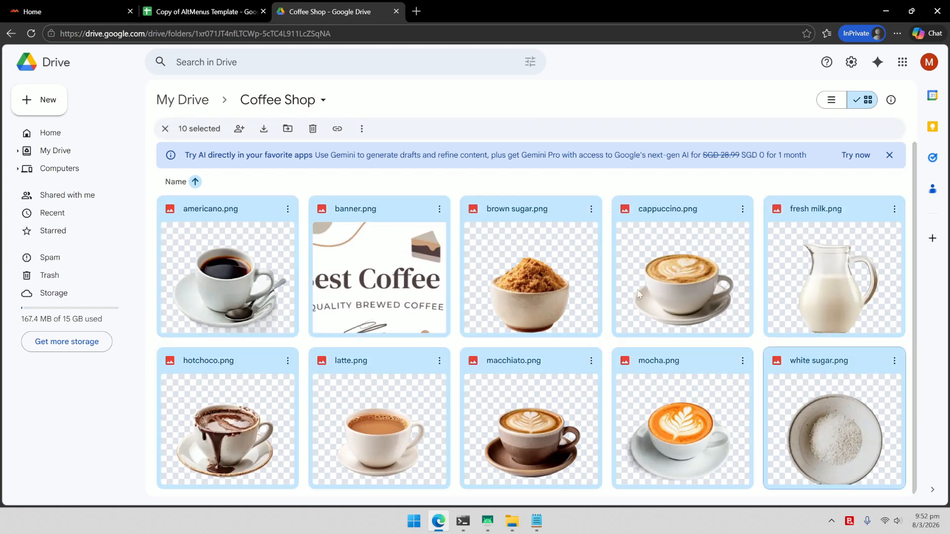
click(239, 129)
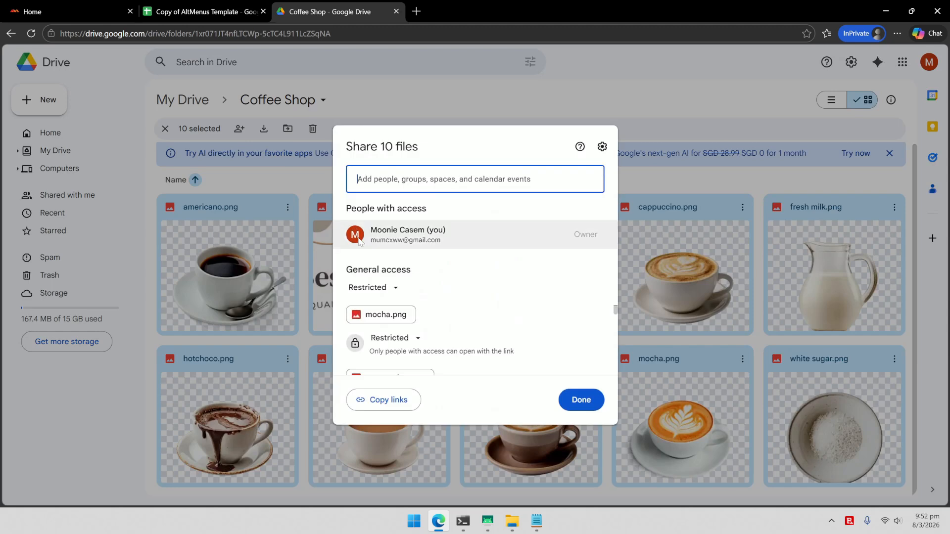
click(393, 287)
click(411, 357)
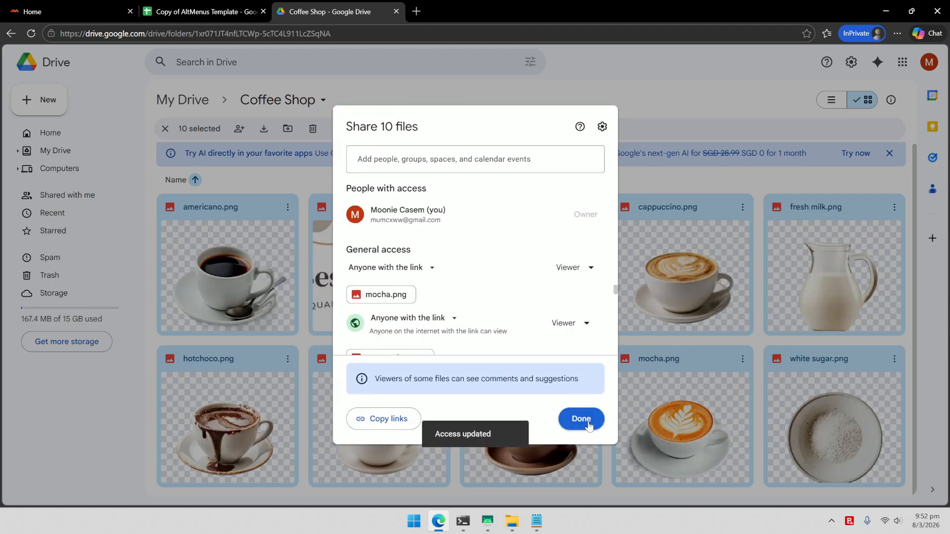
click(589, 427)
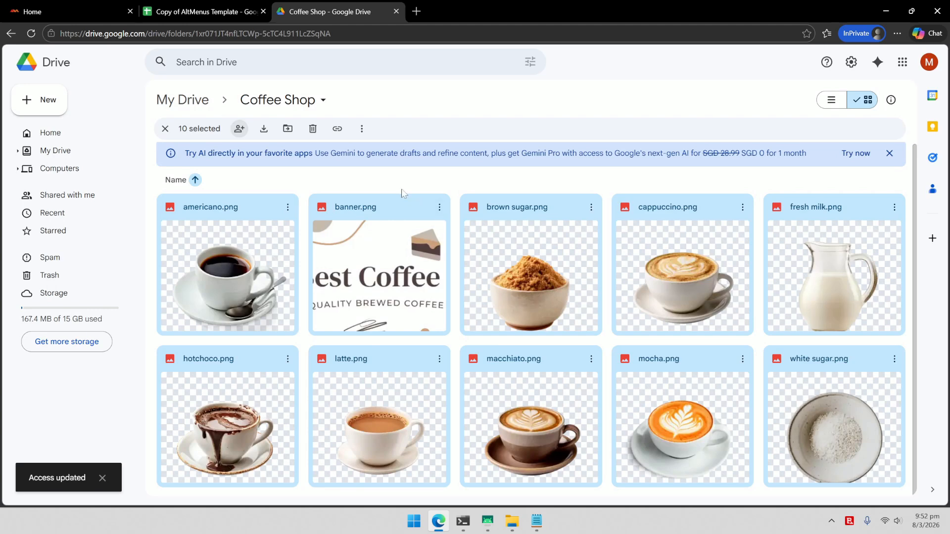
click(337, 129)
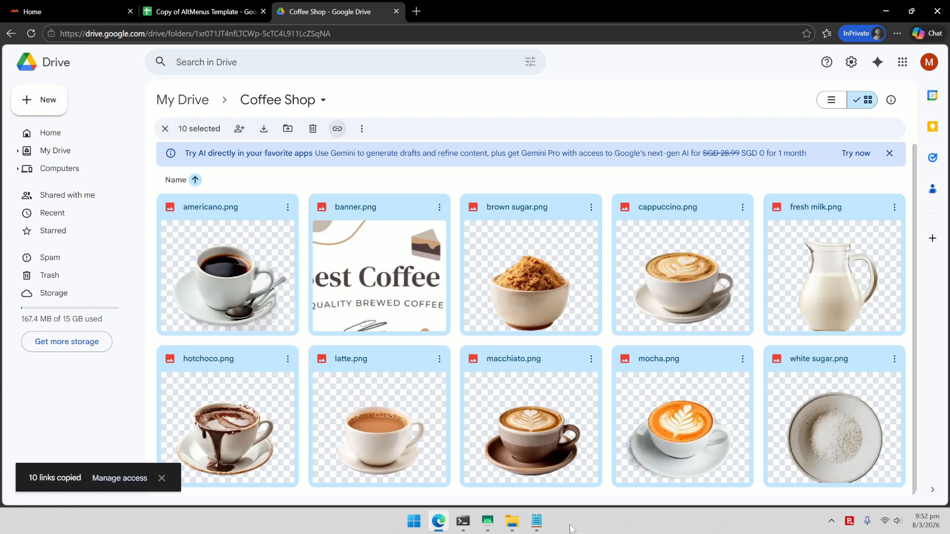
Step: Paste the ten Drive image links at the end of Coffee Items.txt
click(544, 526)
click(74, 362)
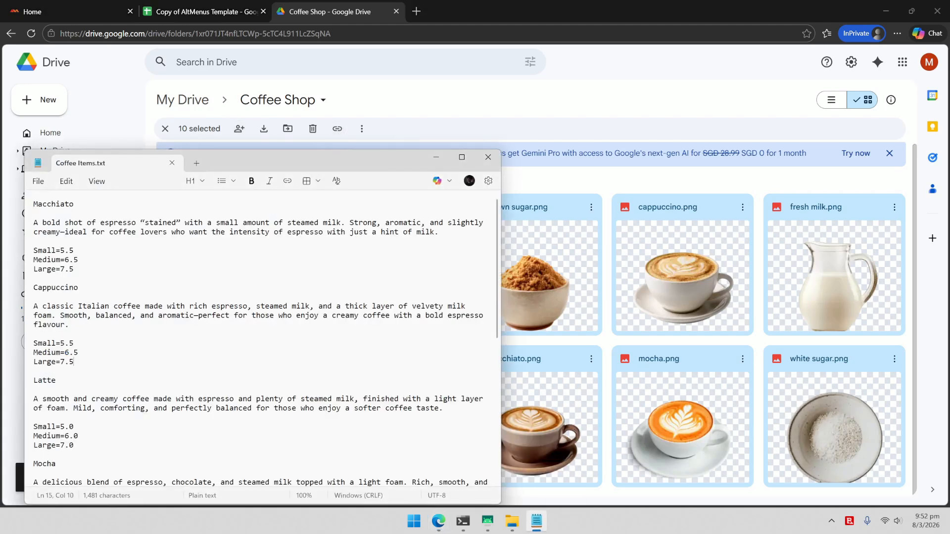
key(ctrl+End)
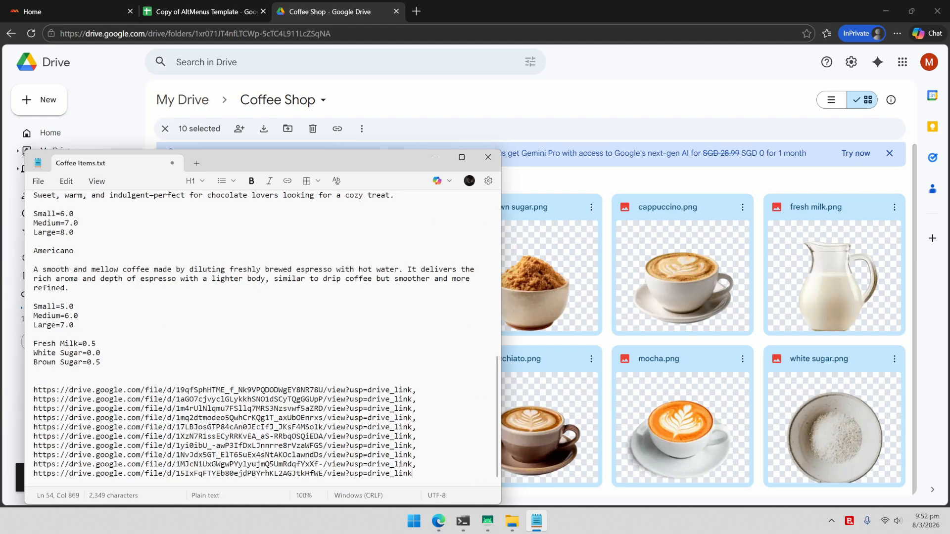
Step: Remove the trailing commas so each of the ten links sits on its own line, then select them
key(BackSpace)
key(BackSpace)
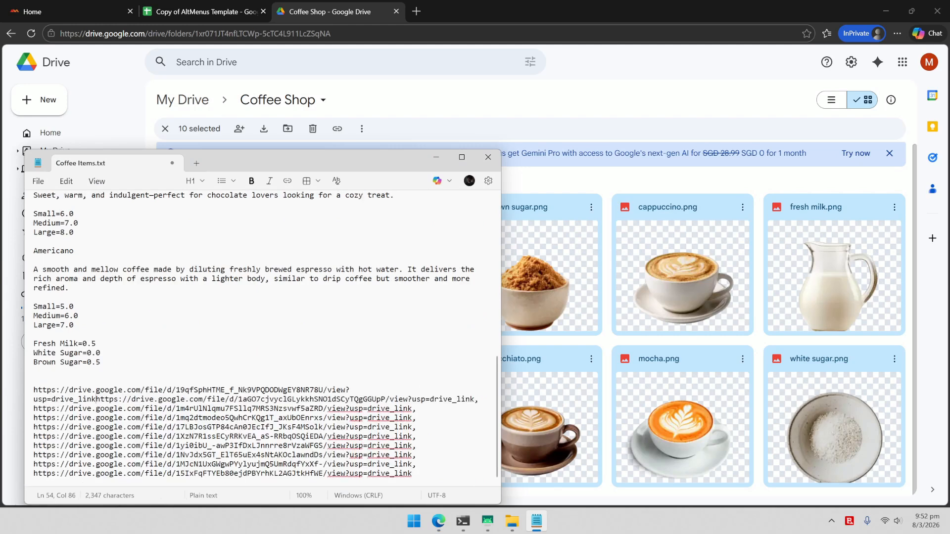
key(Return)
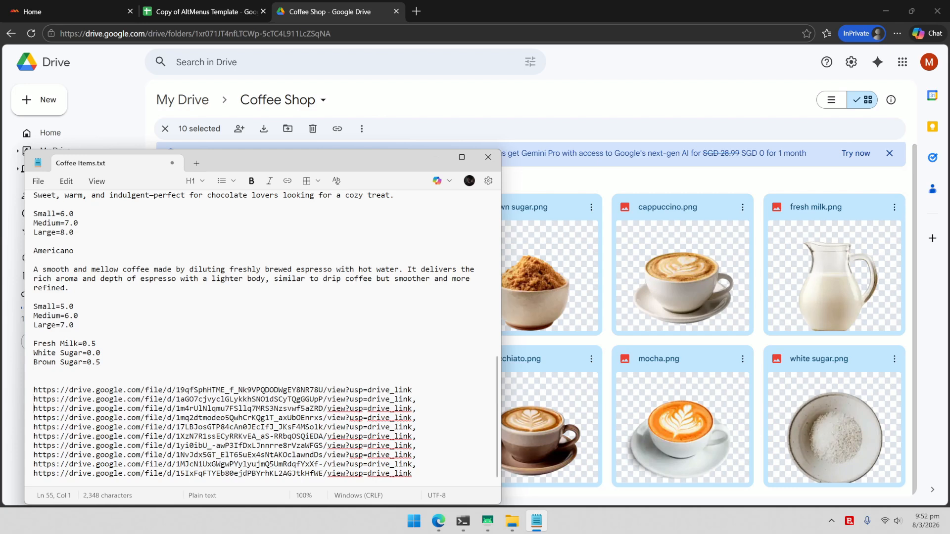
key(End)
key(BackSpace)
key(BackSpace)
key(Return)
key(End)
key(BackSpace)
key(BackSpace)
key(Return)
key(End)
key(BackSpace)
key(BackSpace)
key(Return)
key(End)
key(BackSpace)
key(BackSpace)
key(Return)
key(End)
key(BackSpace)
key(Right)
key(End)
key(BackSpace)
key(Right)
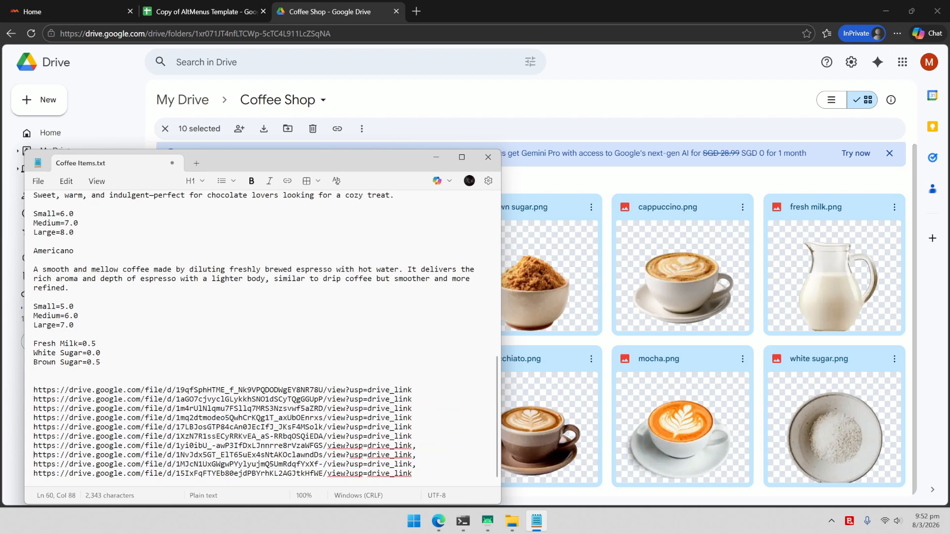
key(End)
key(BackSpace)
key(Right)
key(End)
key(BackSpace)
key(Right)
key(End)
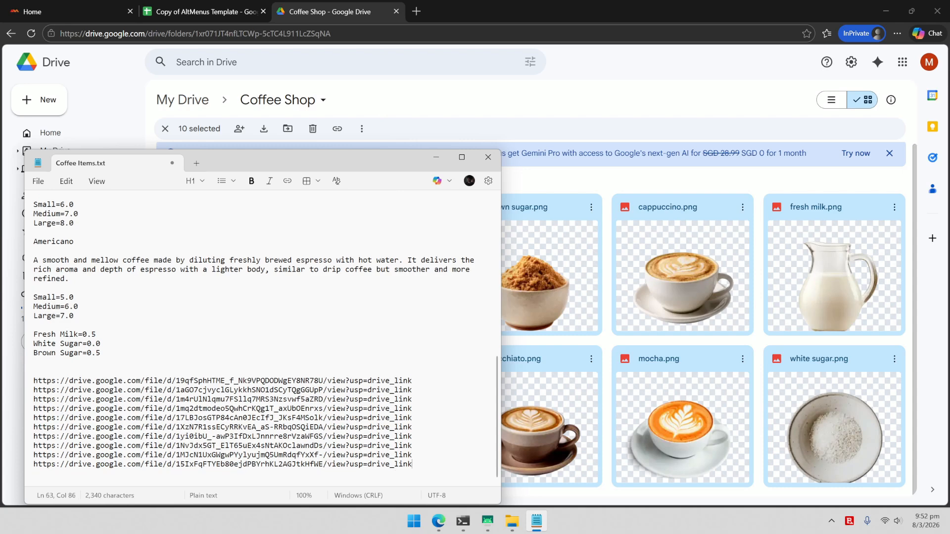
key(shift+Up)
key(shift+Up)
key(shift+Up)
key(shift+Up)
key(shift+Up)
key(shift+Up)
key(shift+Up)
key(shift+Up)
key(shift+Up)
key(shift+Home)
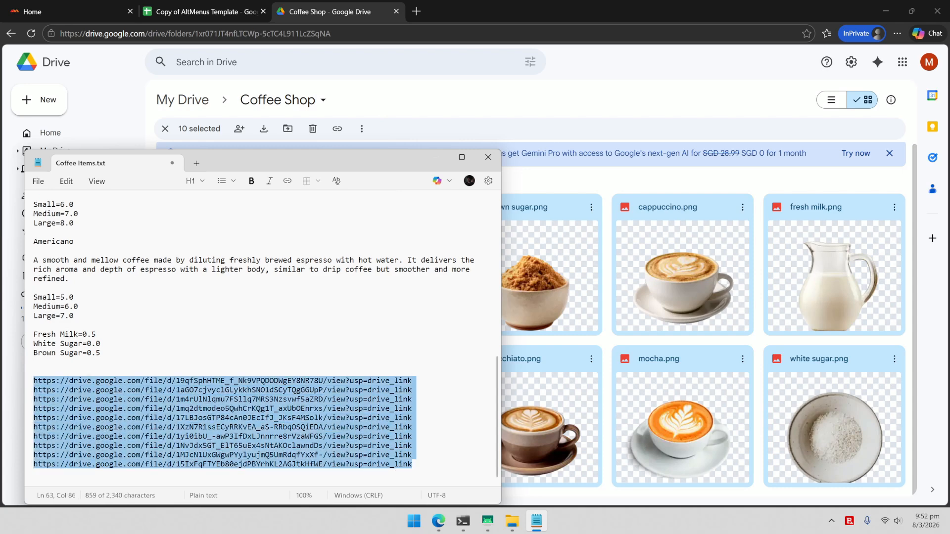
Step: Paste the ten Drive links into the template sheet's IMAGEDUMP VALUE cells D599–D608
click(218, 12)
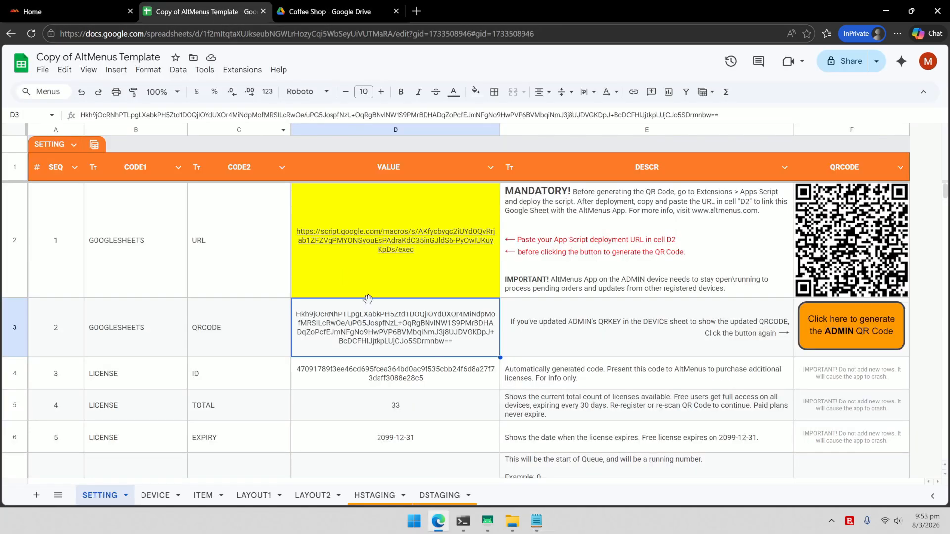
key(ctrl+f)
text(IMA)
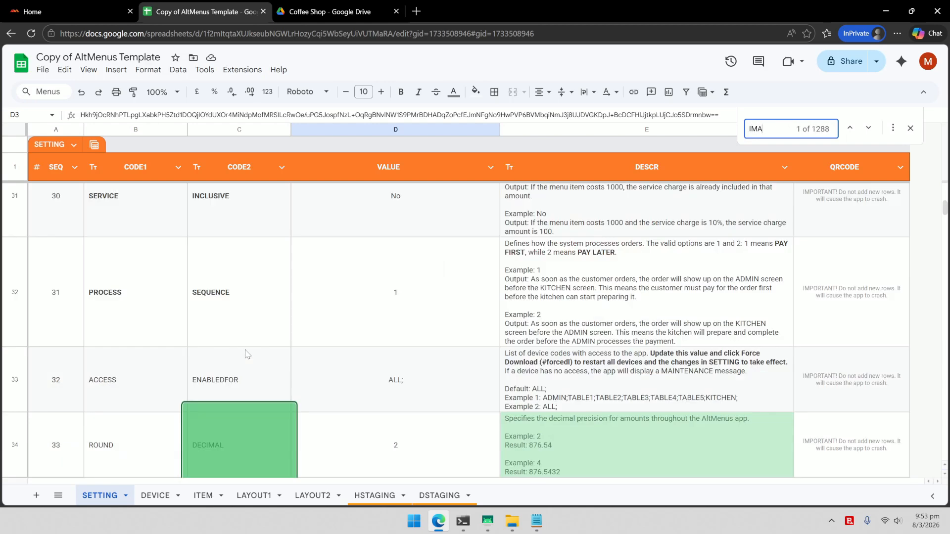
text(GEDUMP)
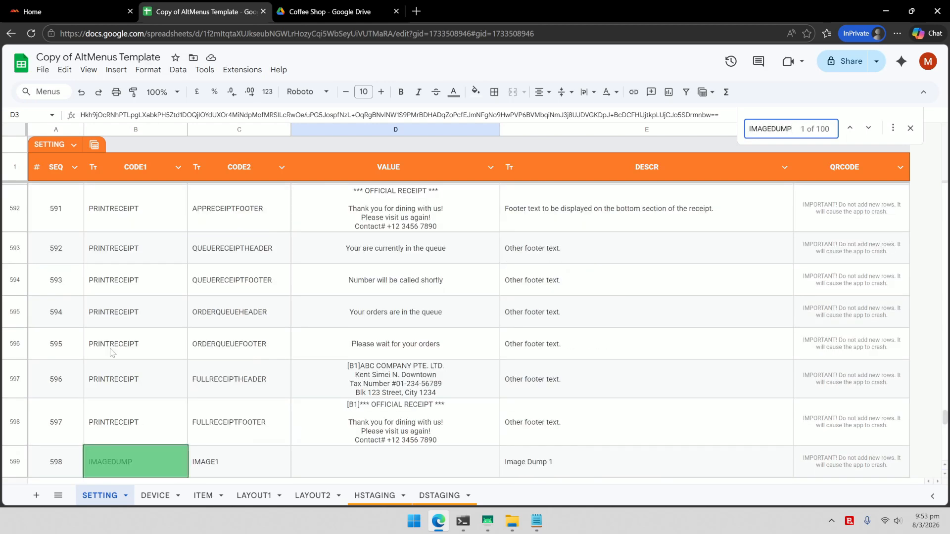
click(379, 459)
scroll(379, 460, down, 2)
key(ctrl+v)
scroll(613, 361, up, 2)
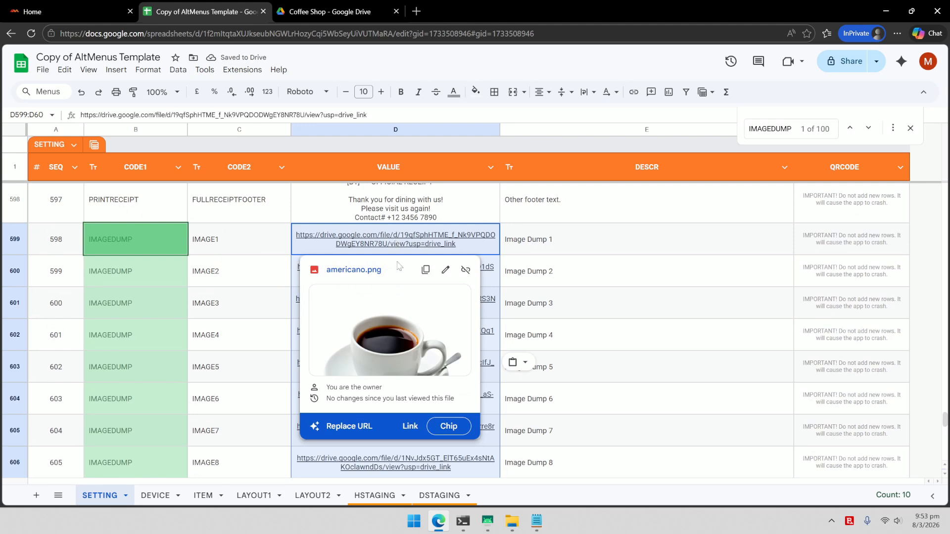
click(593, 262)
click(165, 244)
key(ctrl+f)
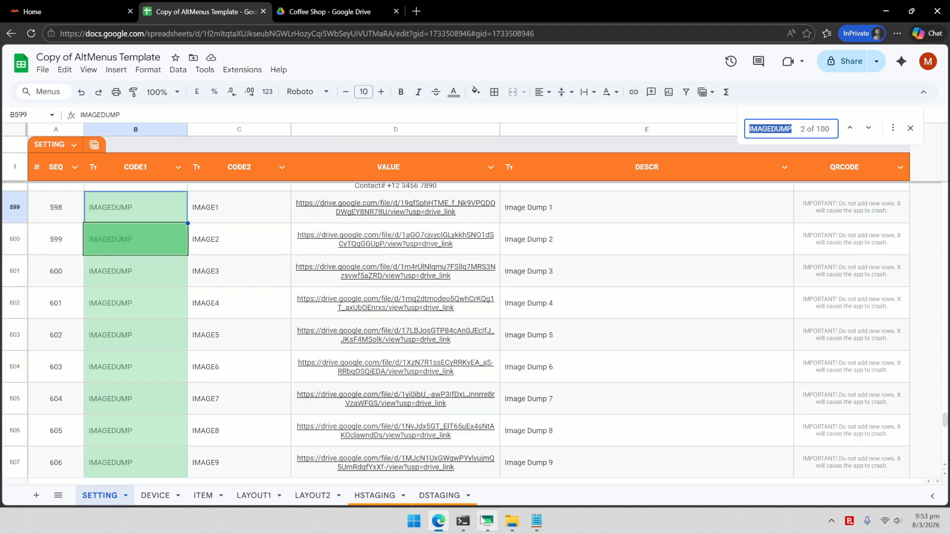
click(487, 521)
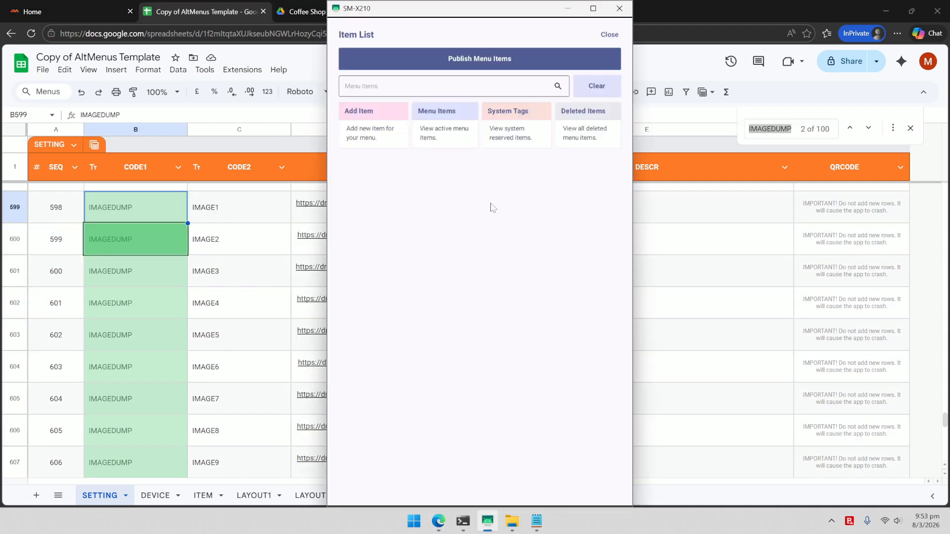
Step: Download the menu from the sheet via the Dashboard, confirming it overrides layout, menu and settings
click(610, 34)
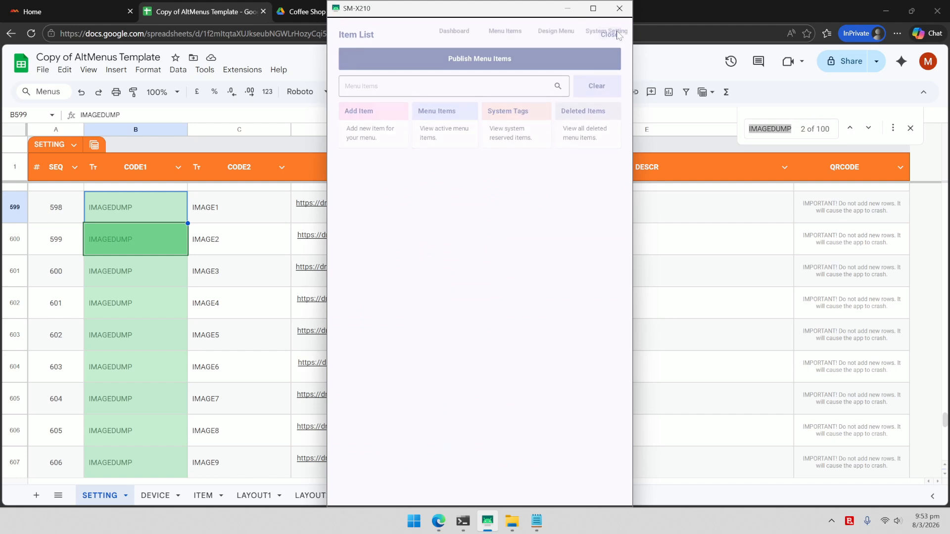
click(453, 39)
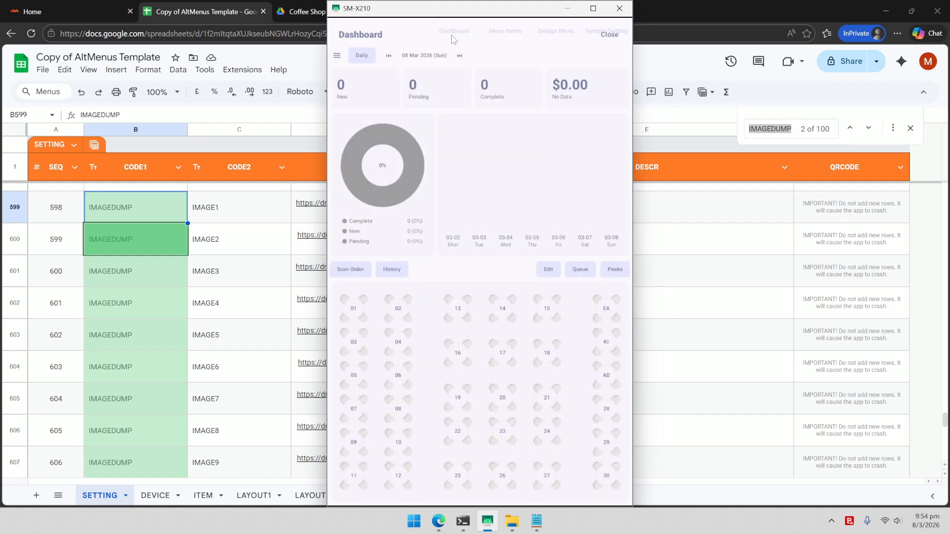
click(337, 55)
click(378, 79)
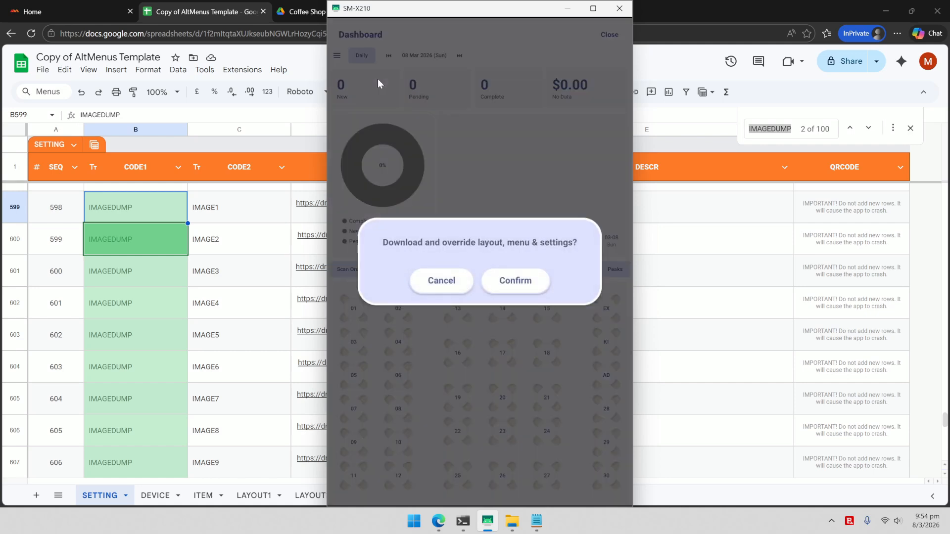
click(532, 284)
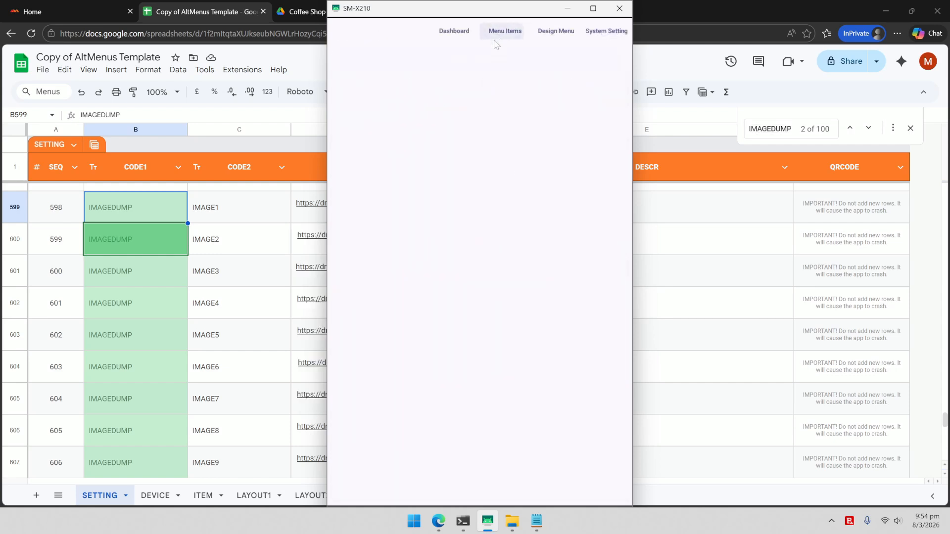
Step: Start a new menu item named Macchiato, copied from the notes, with group 1 and availability 100
click(494, 41)
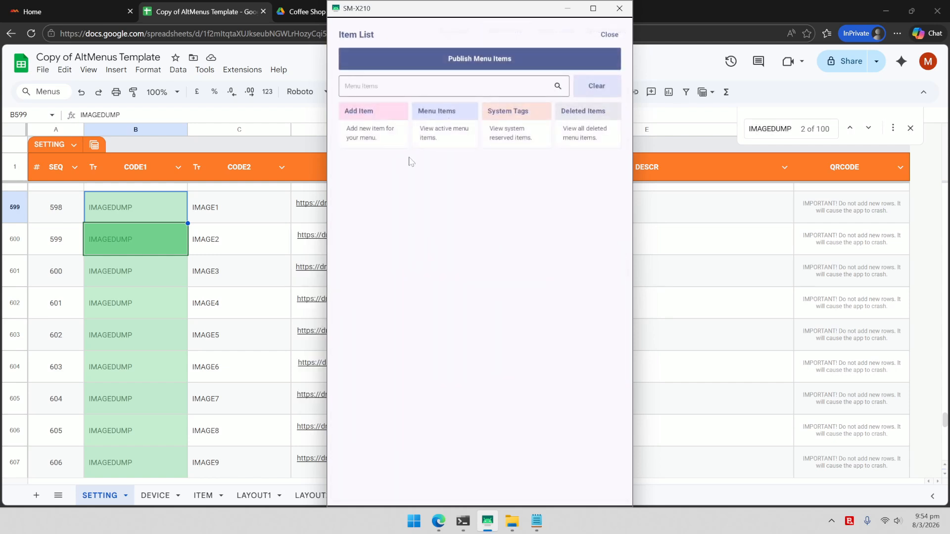
click(369, 136)
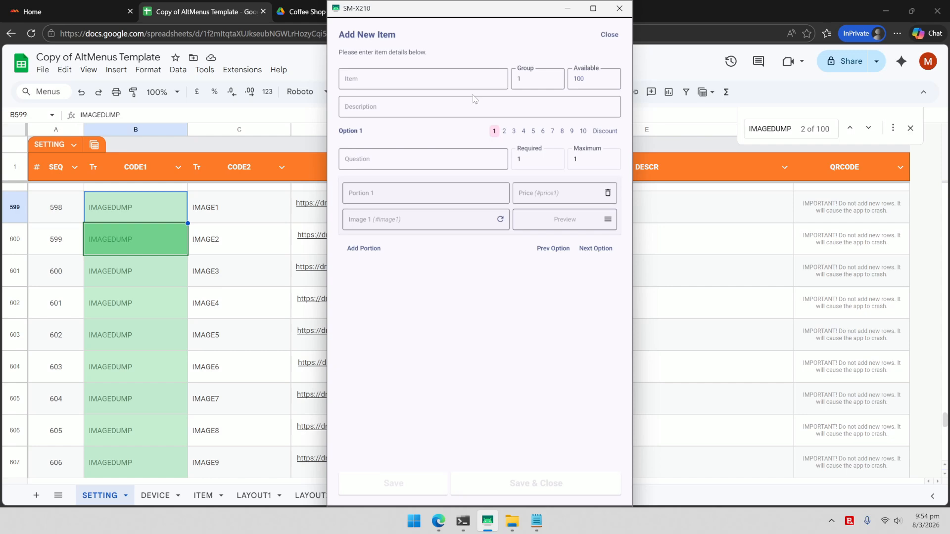
click(543, 523)
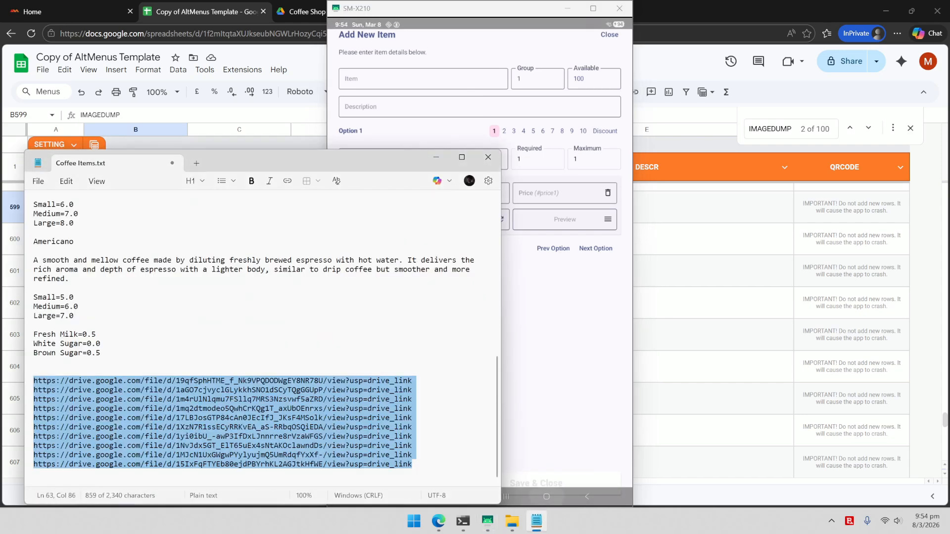
drag(497, 372, 511, 211)
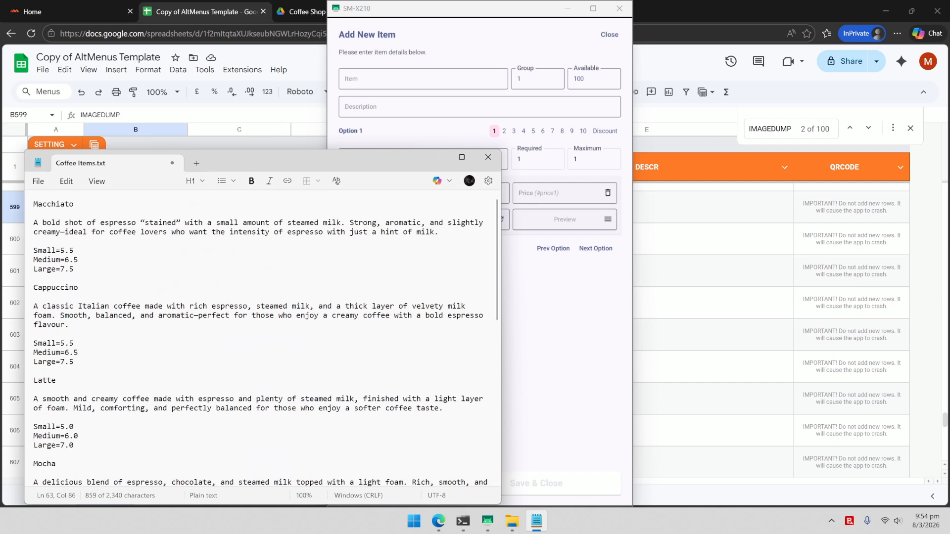
double_click(61, 207)
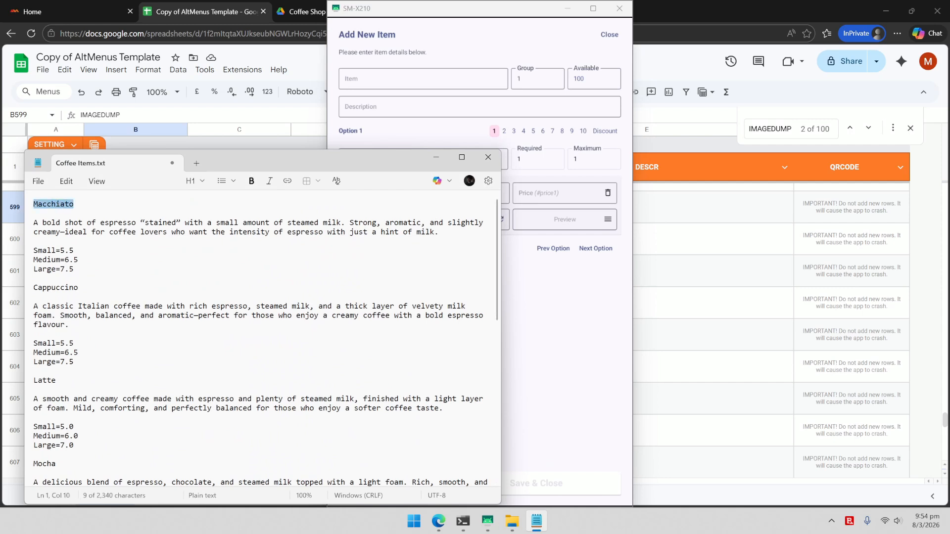
click(413, 82)
key(ctrl+v)
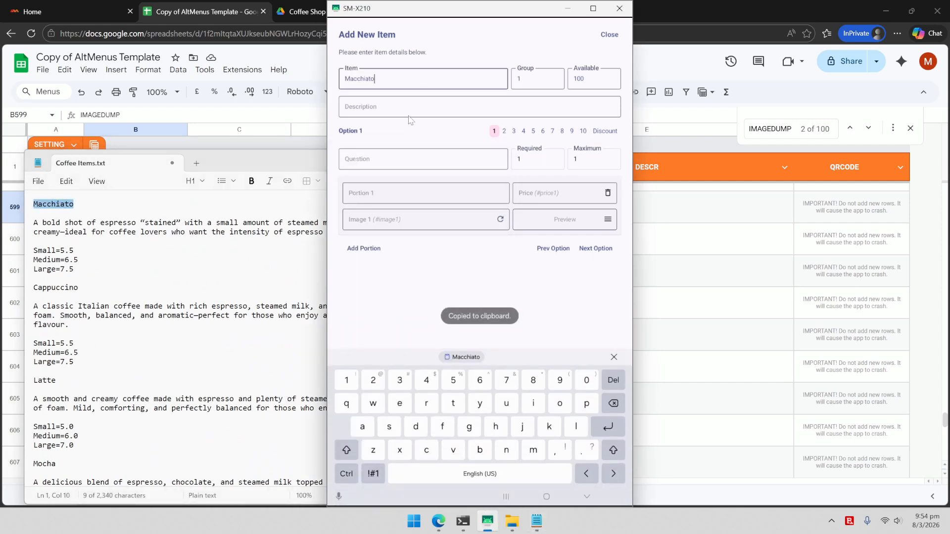
click(540, 77)
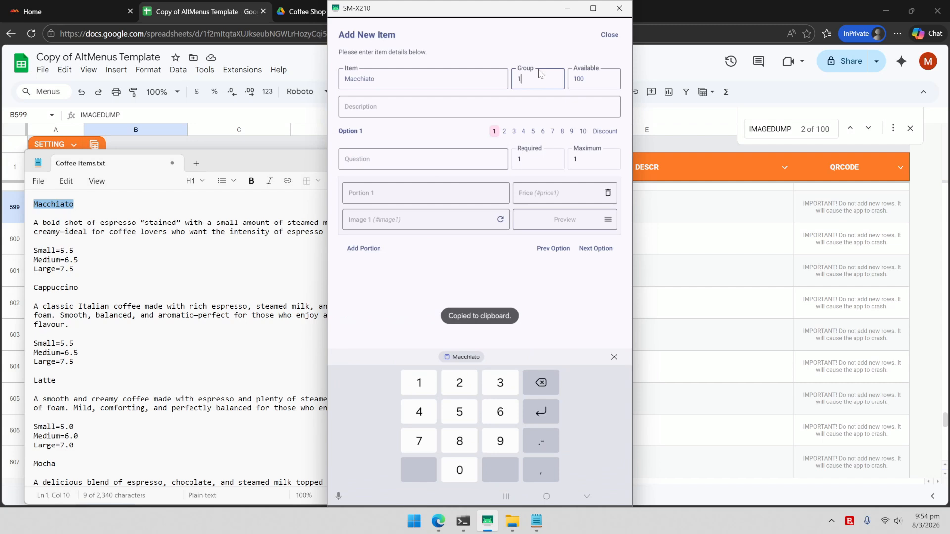
click(594, 75)
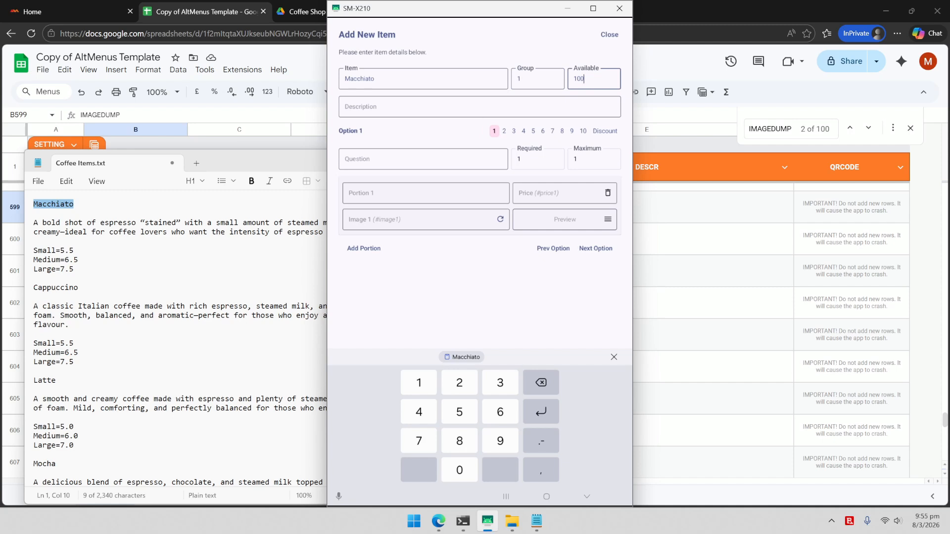
Step: Paste the Macchiato description paragraph from the notes into the item's Description
click(97, 232)
drag(440, 232, 33, 223)
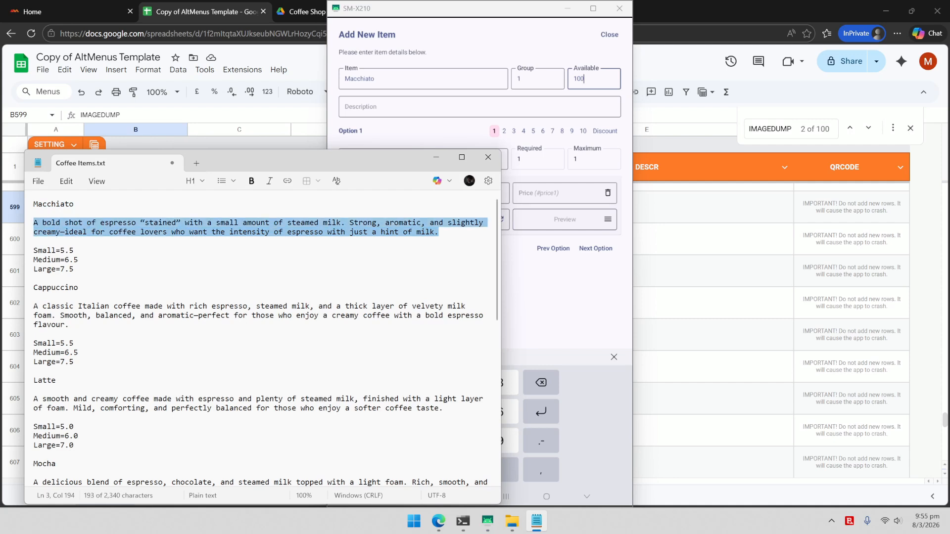
click(501, 110)
key(ctrl+v)
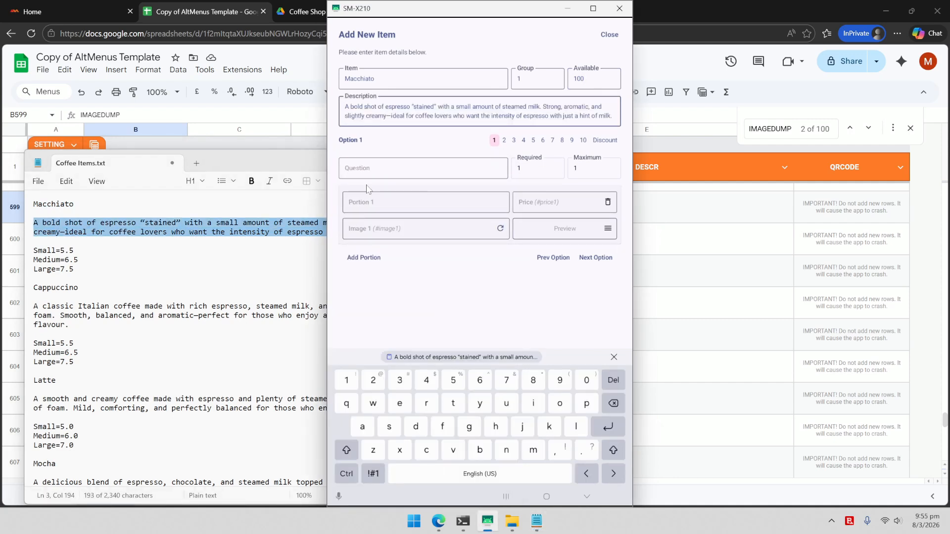
Step: Set Option 1's question to 'Choose a coffee size' with a Small portion priced 5.5
click(397, 172)
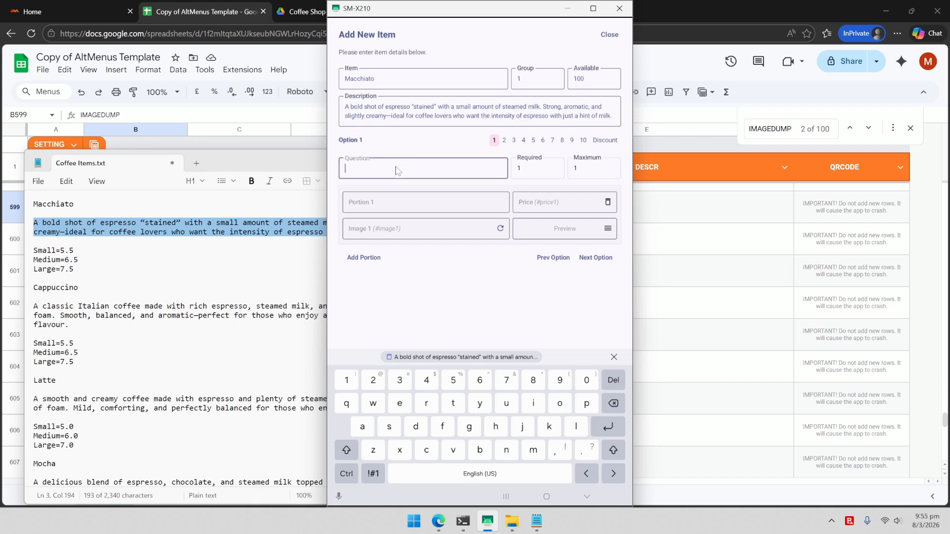
text(Choose a coffee size)
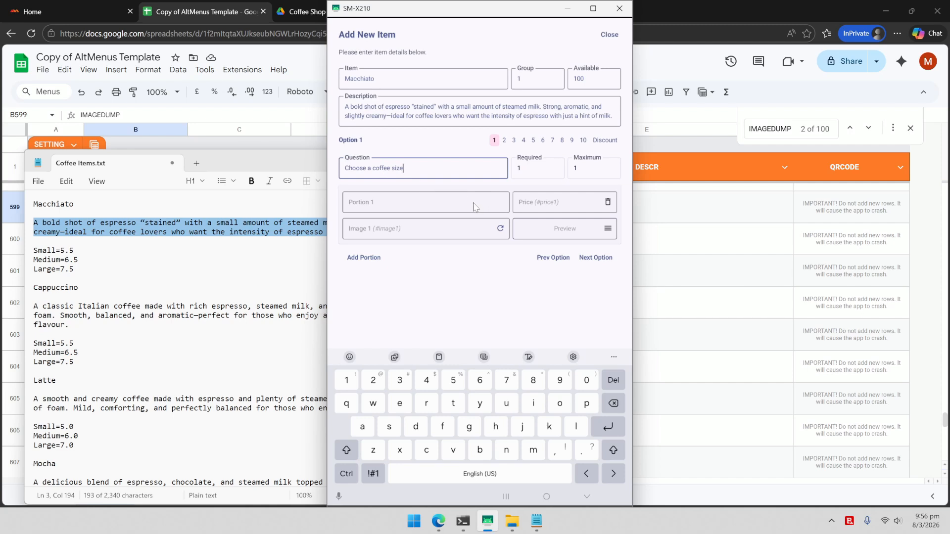
click(473, 207)
text(Small)
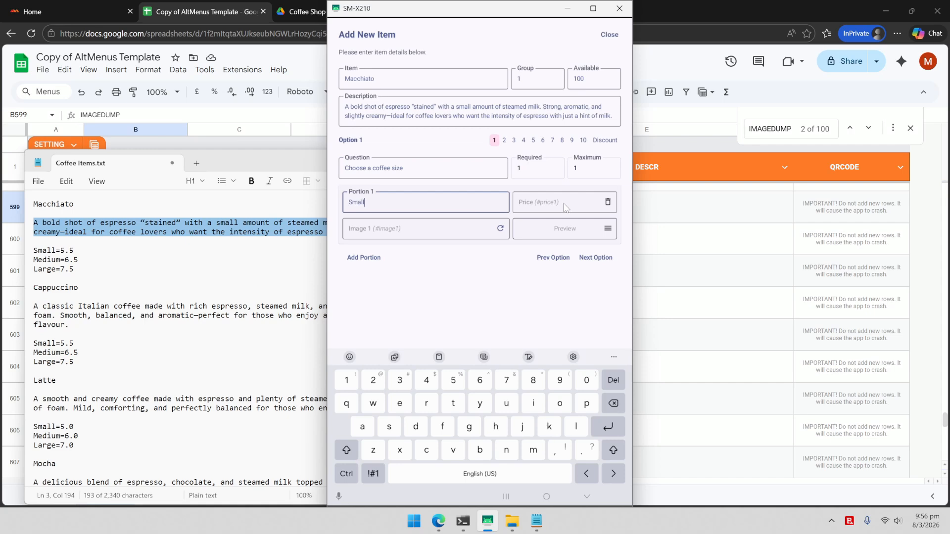
click(566, 207)
text(5.5)
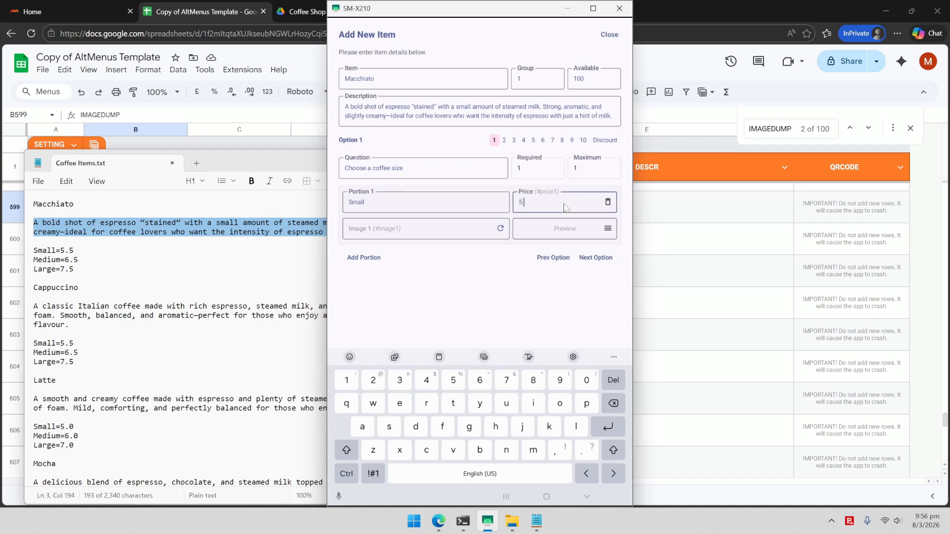
Step: Give the Small portion the Image Dump 9 cup picture and add a Medium portion at 6.5
click(608, 229)
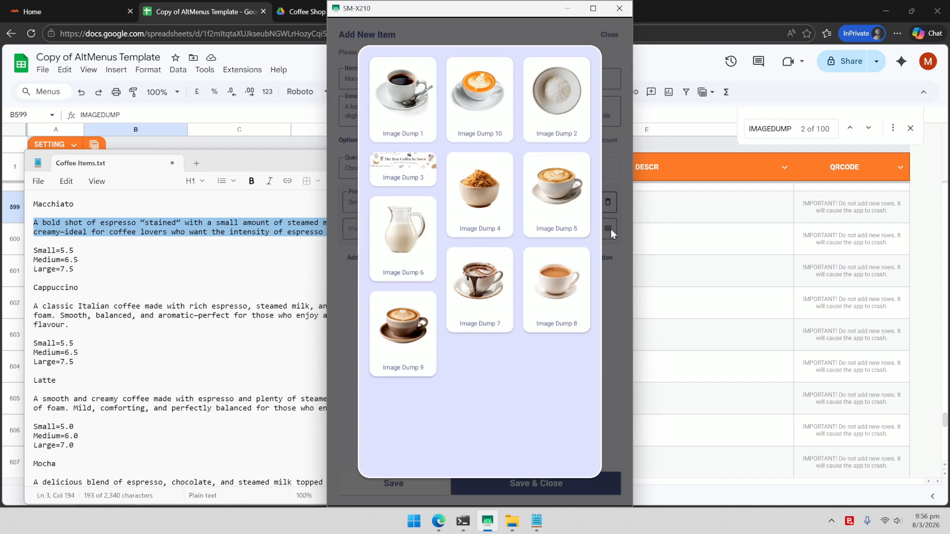
click(402, 327)
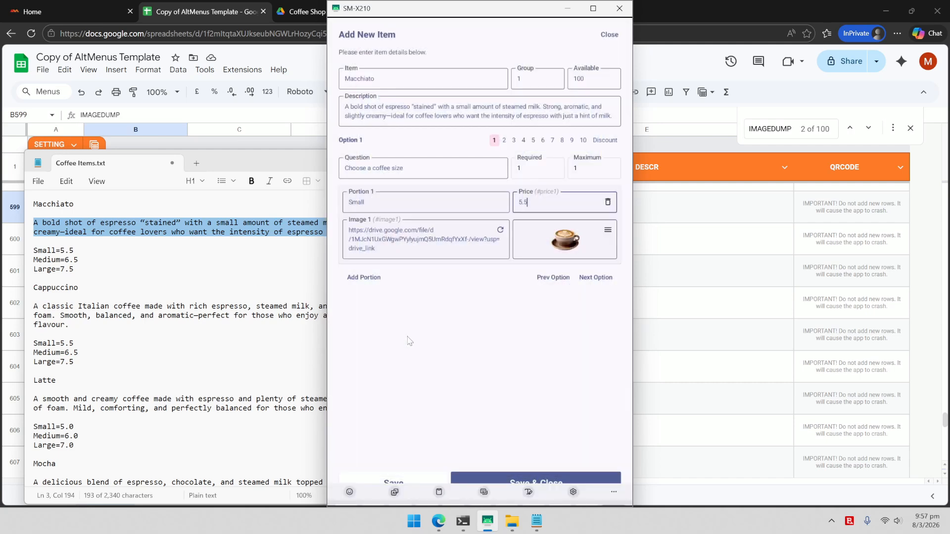
click(367, 278)
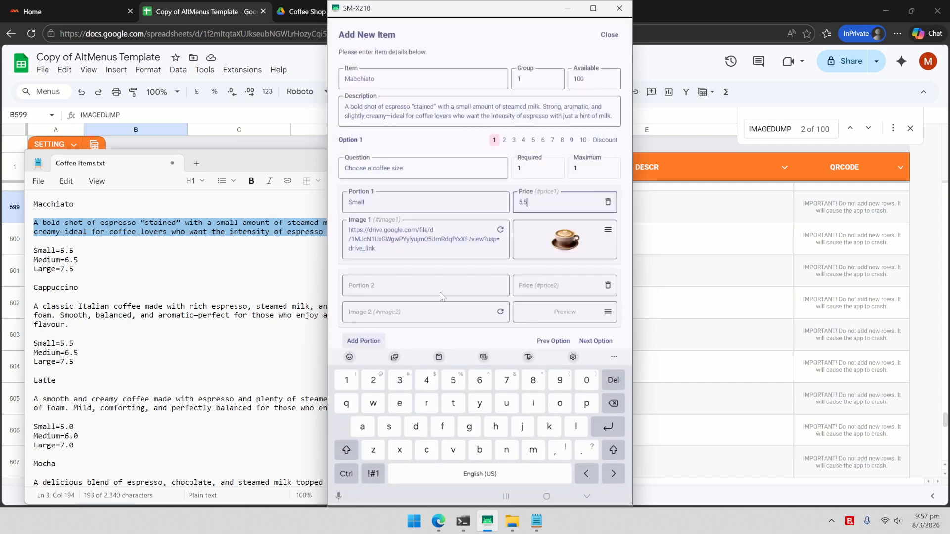
click(414, 291)
text(Medium)
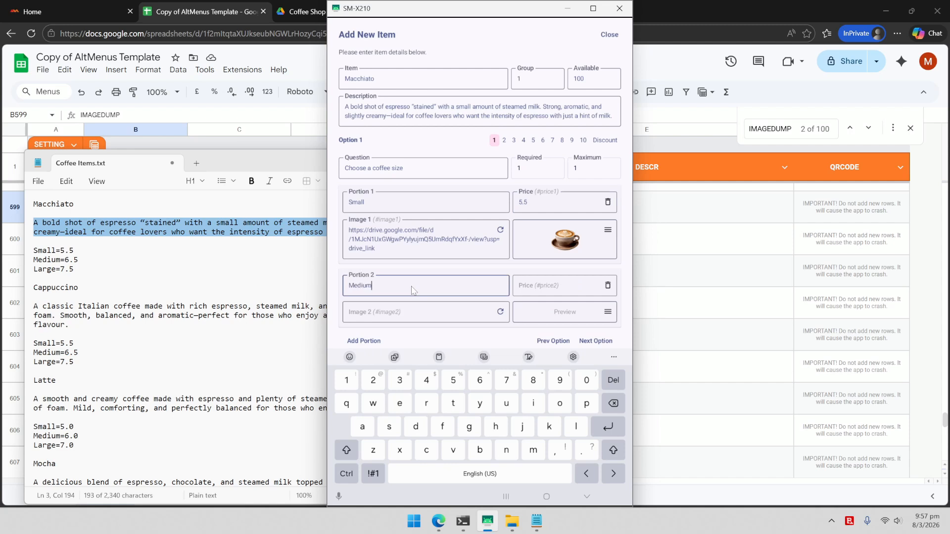
click(525, 290)
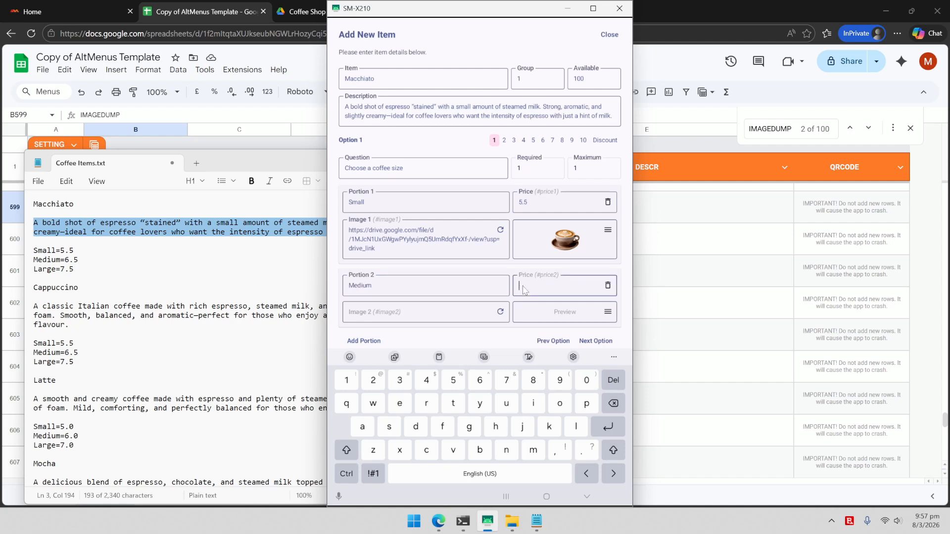
text(6.5)
Step: Add a Large portion at 7.5 and save the Macchiato item to the device
click(367, 343)
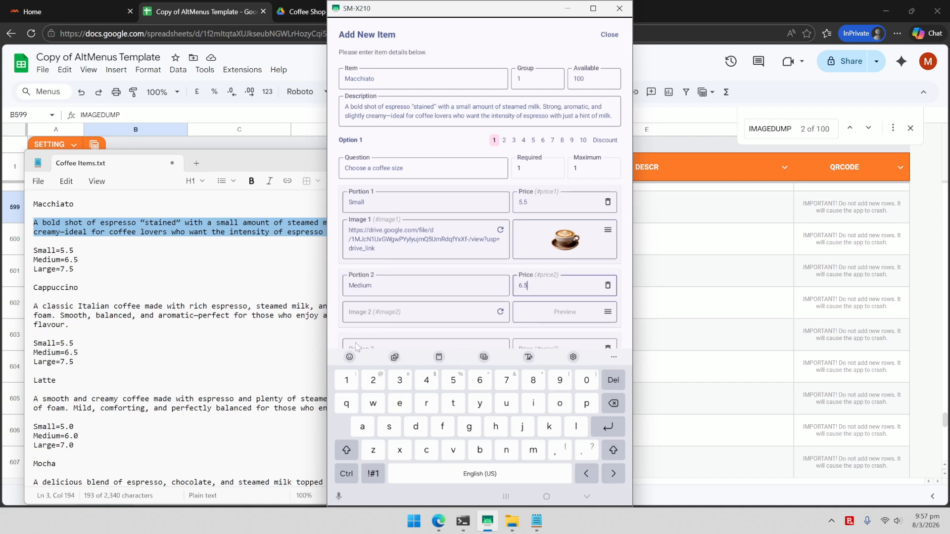
click(418, 352)
text(Large)
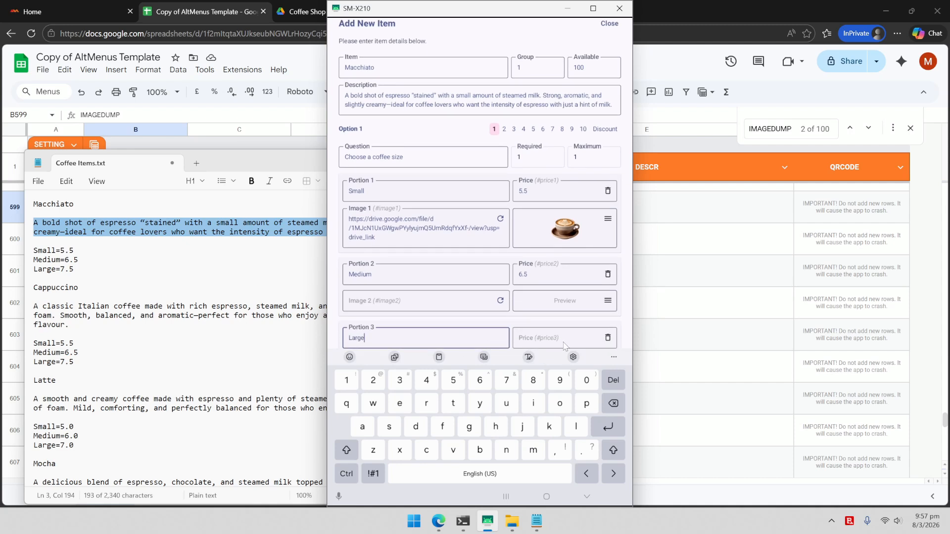
click(564, 341)
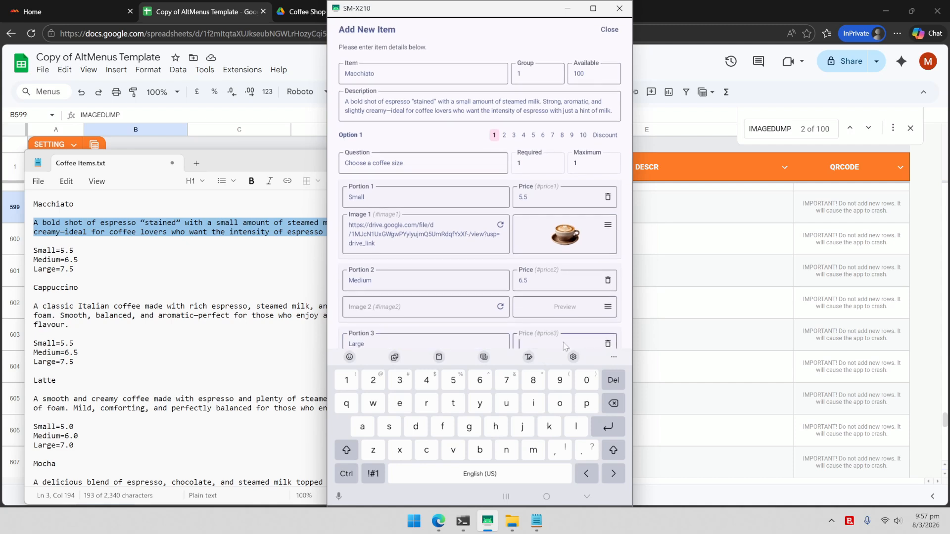
text(7.5)
click(587, 497)
click(422, 487)
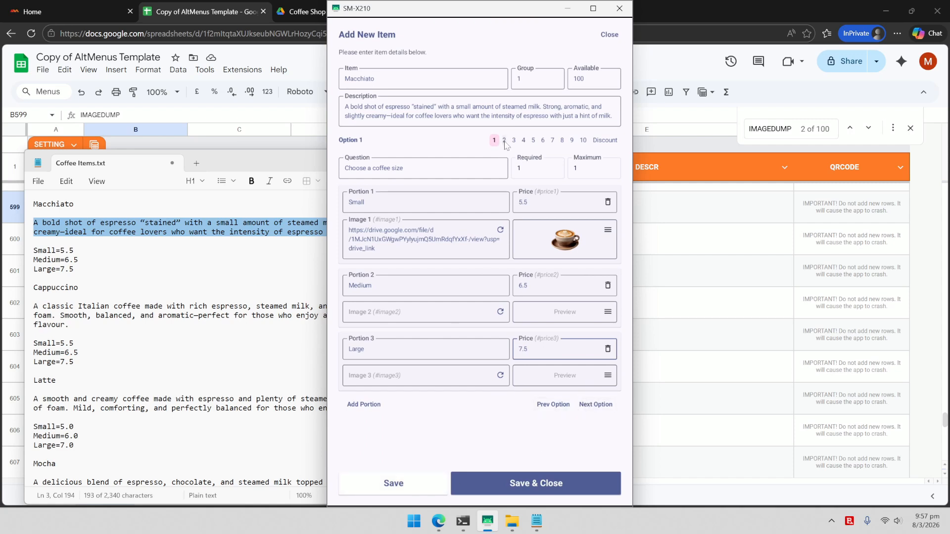
Step: Copy the add-on lines from the notes and set Option 2's question to 'Pick an add on to your coffee'
click(505, 141)
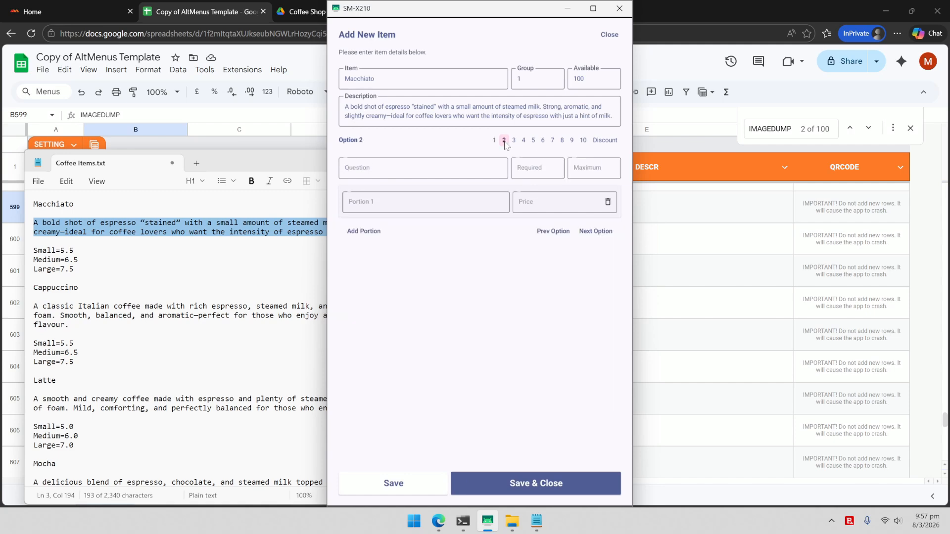
click(407, 173)
click(217, 334)
scroll(218, 334, down, 7)
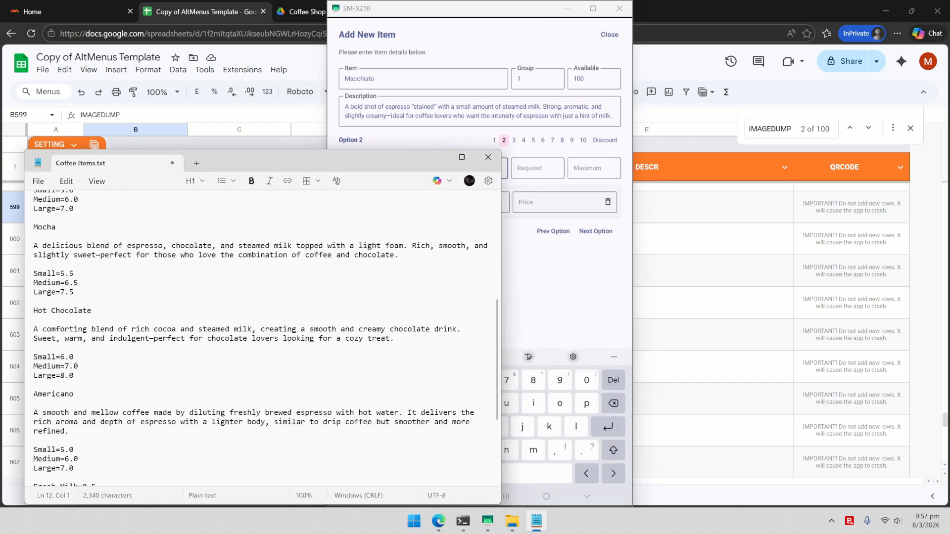
scroll(218, 334, down, 5)
drag(33, 352, 101, 371)
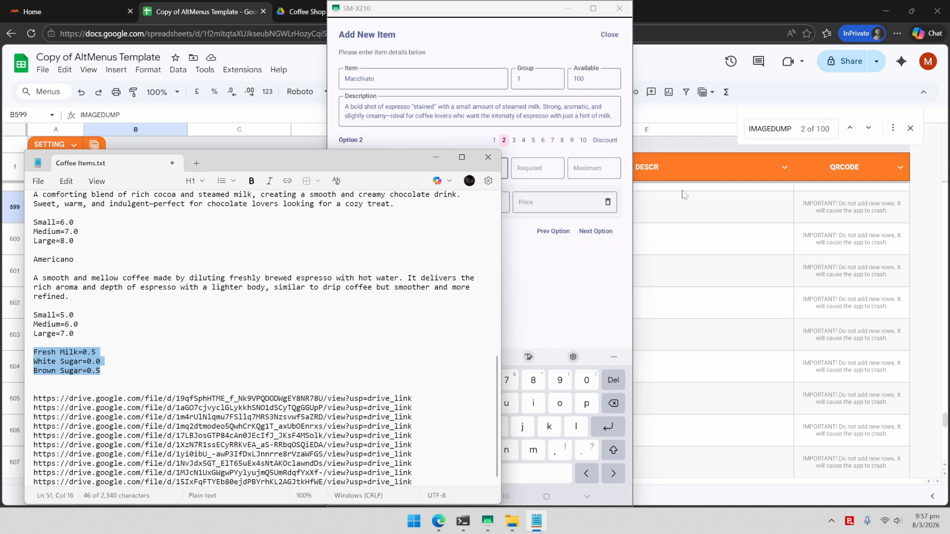
click(404, 171)
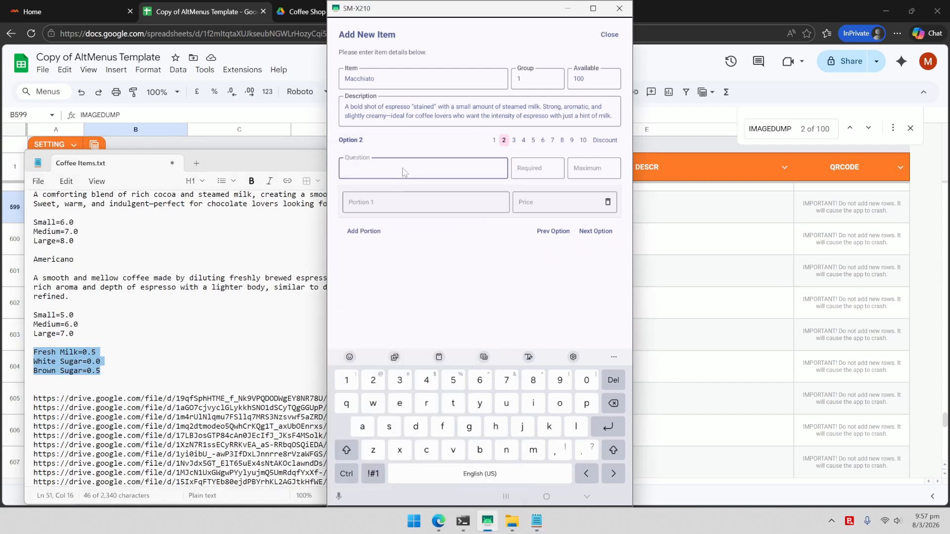
text(Pick an add on to your coffee)
click(542, 176)
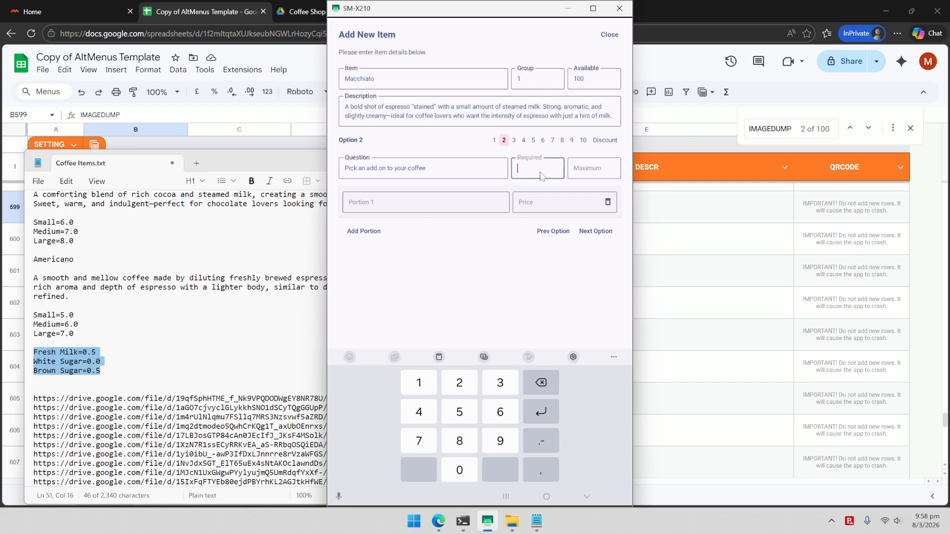
click(598, 172)
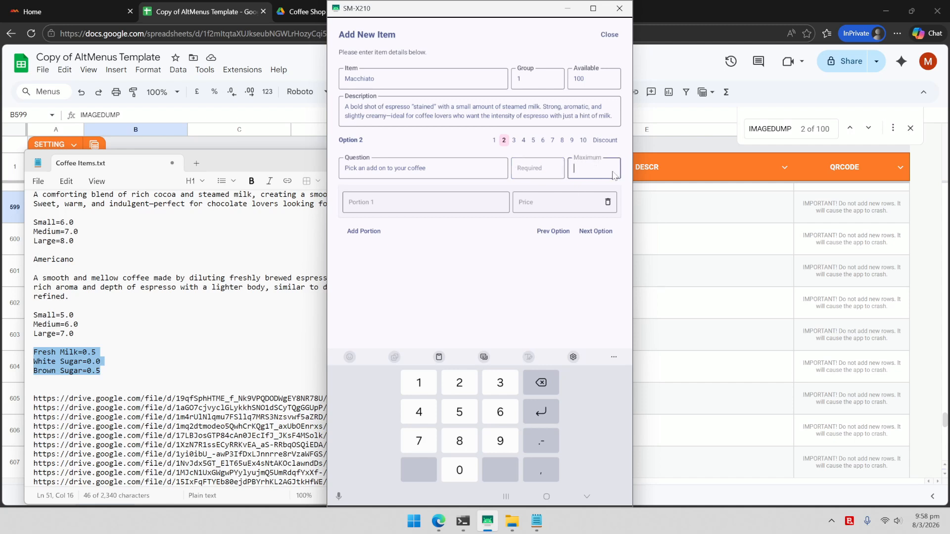
Step: Add the add-on portions Fresh Milk 0.5, White Sugar 0.0 and Brown Sugar 0.5
click(375, 205)
text(Fresh Mi)
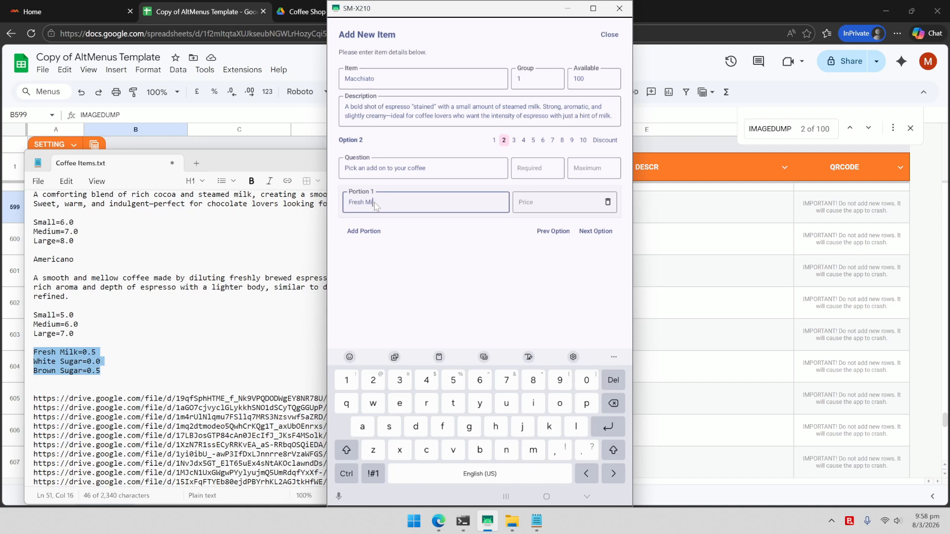
text(lk)
click(527, 205)
text(0.5)
click(381, 238)
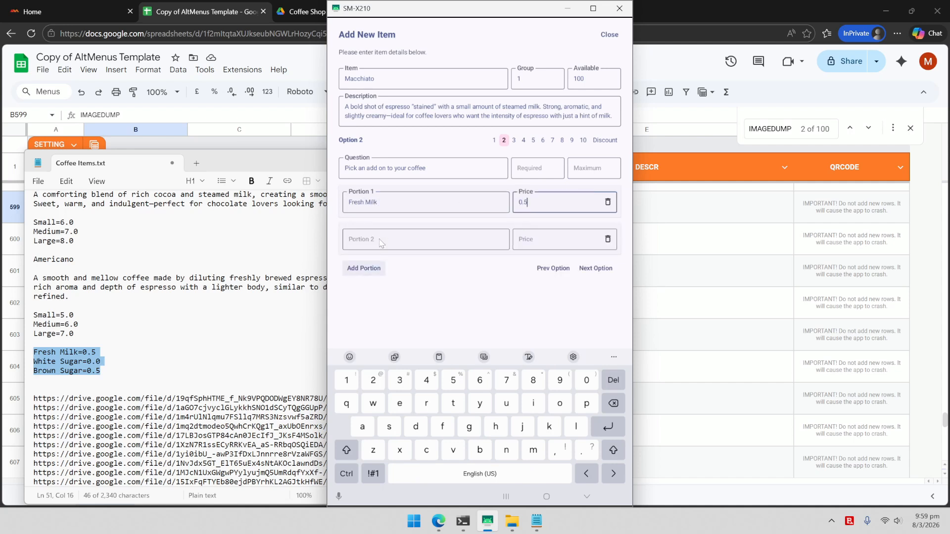
click(382, 242)
text(White Sugar)
click(583, 243)
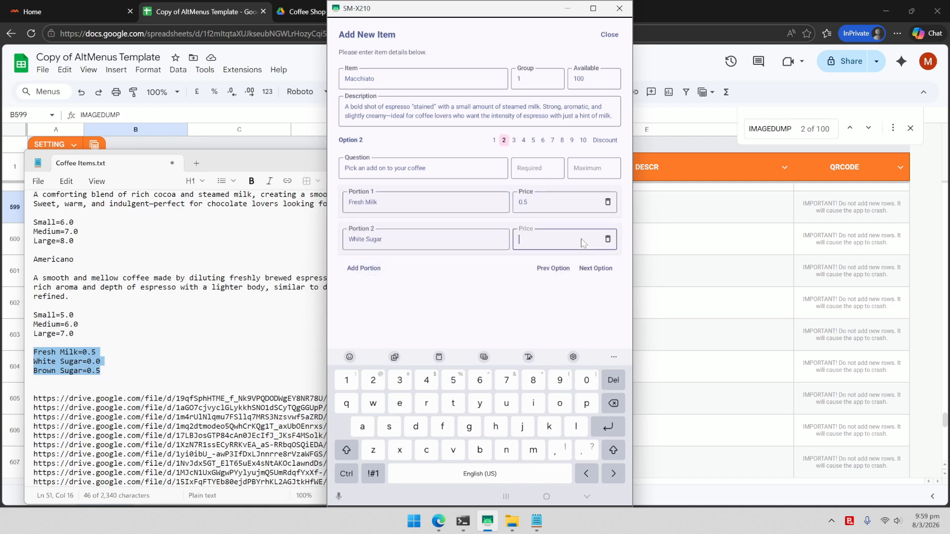
text(0.0)
click(379, 268)
click(387, 277)
text(Brown)
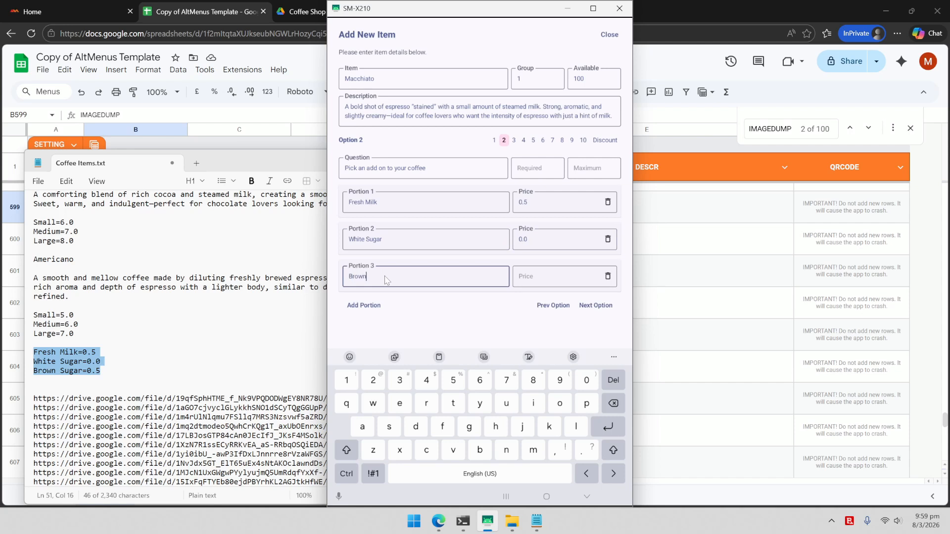
text( Sugar)
click(548, 282)
text(0.5)
click(587, 497)
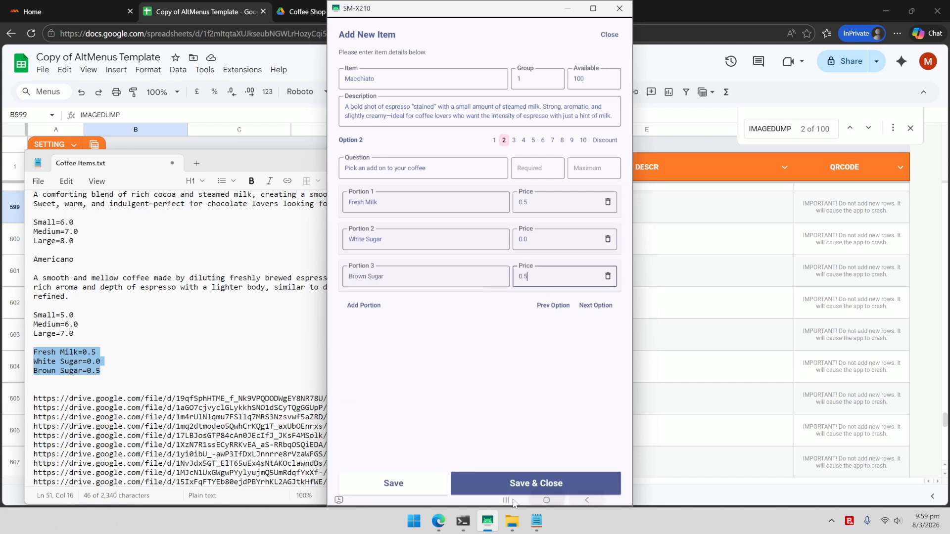
click(605, 140)
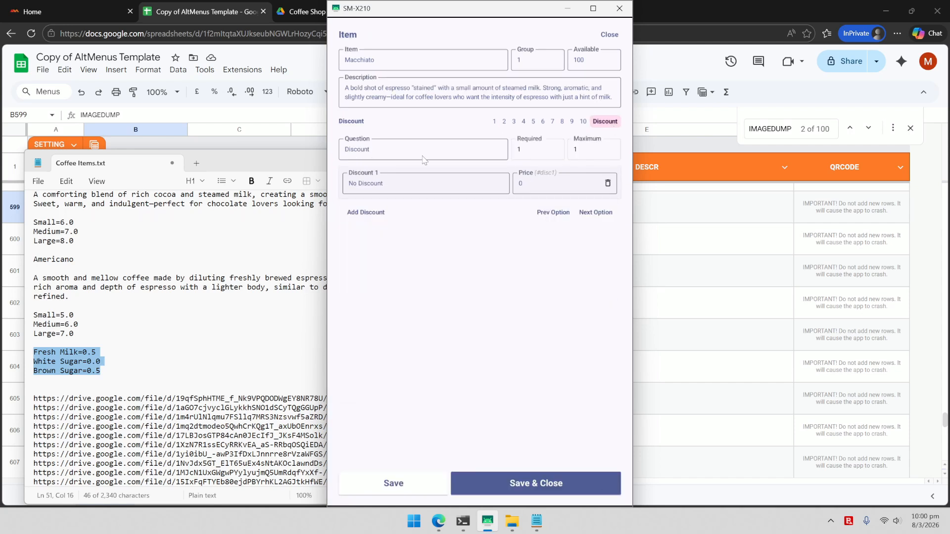
Step: Add a Voucher discount of 5 and a Promo 10% discount of 10% below No Discount
click(369, 213)
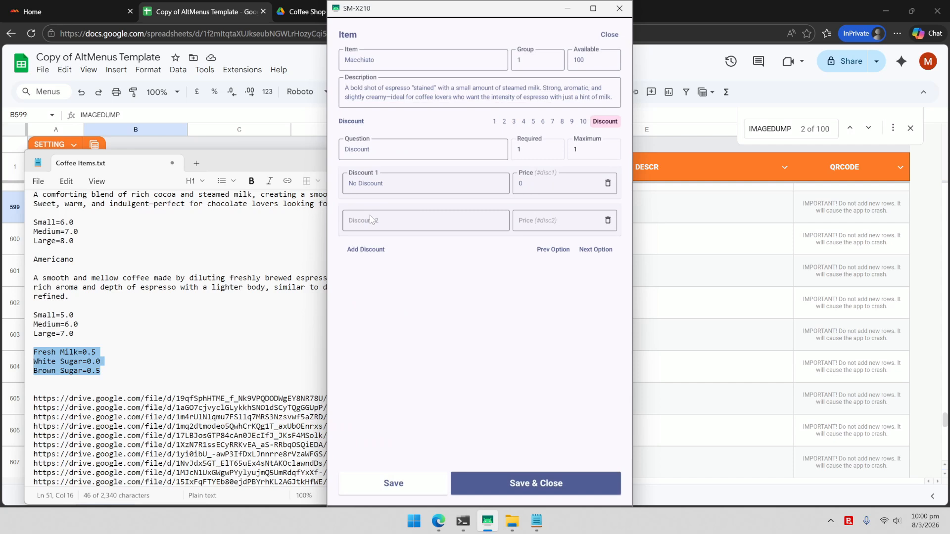
click(393, 225)
text(Vouc)
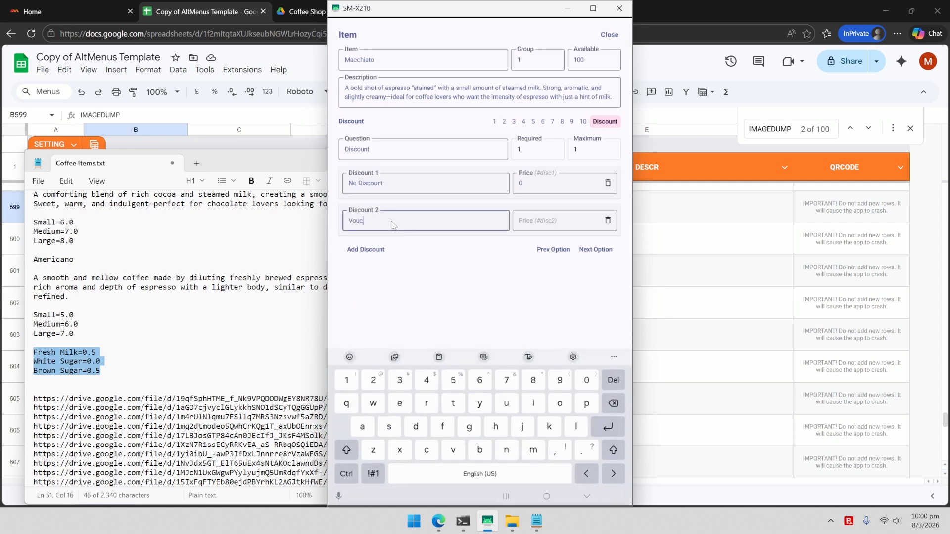
text(her)
click(518, 223)
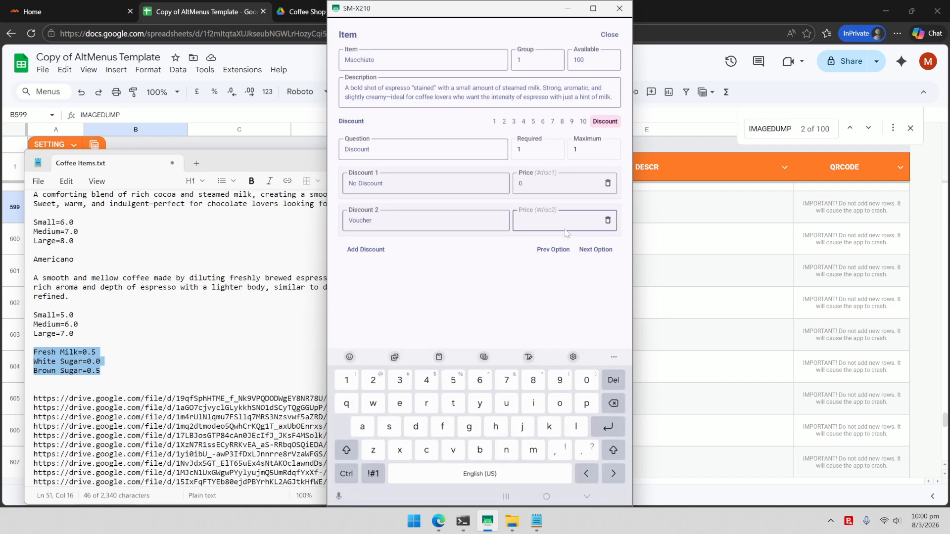
text(5)
click(356, 248)
click(376, 258)
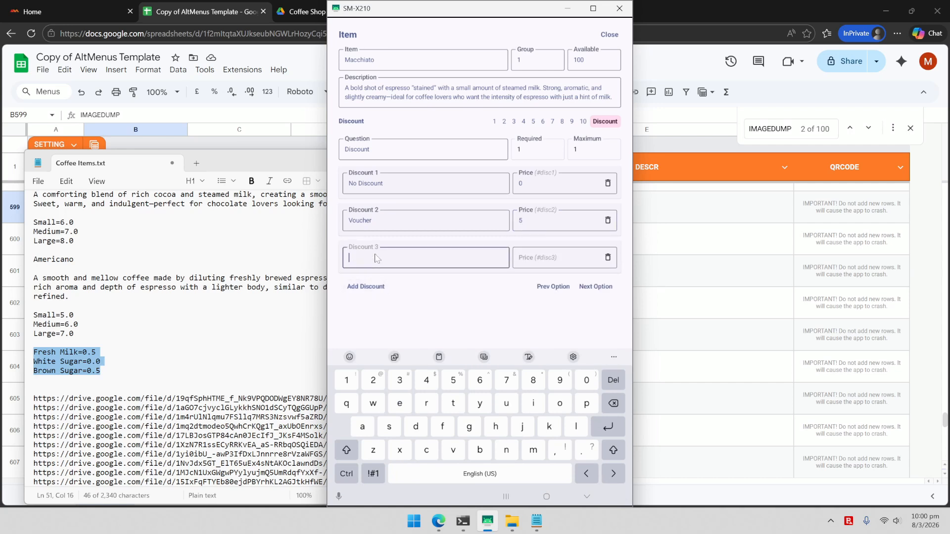
text(Promo 10%)
click(524, 258)
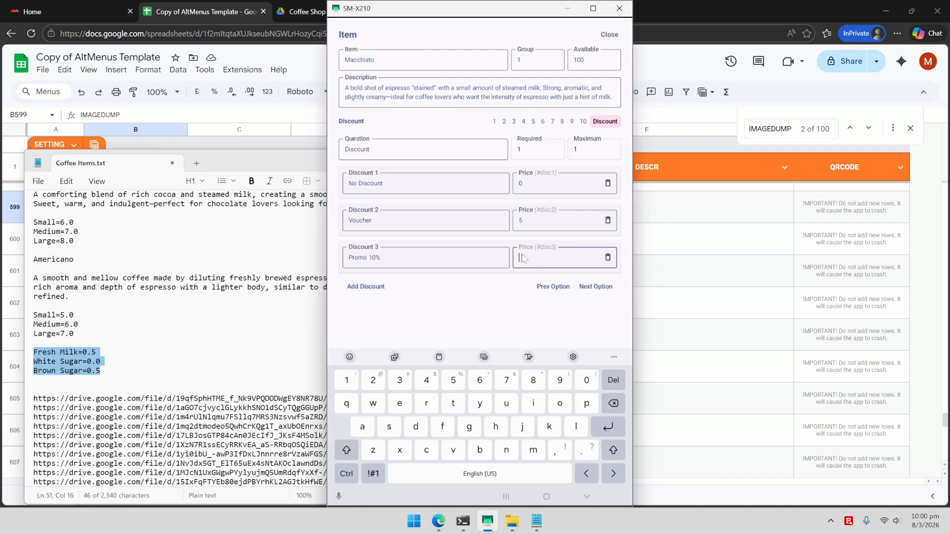
text(10%)
click(587, 502)
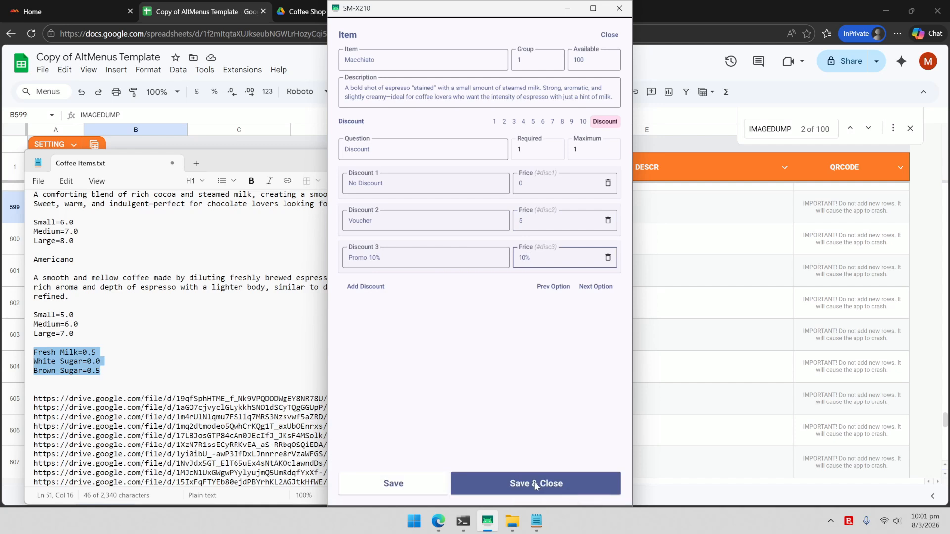
Step: Save the Macchiato item and close the Item List
click(539, 484)
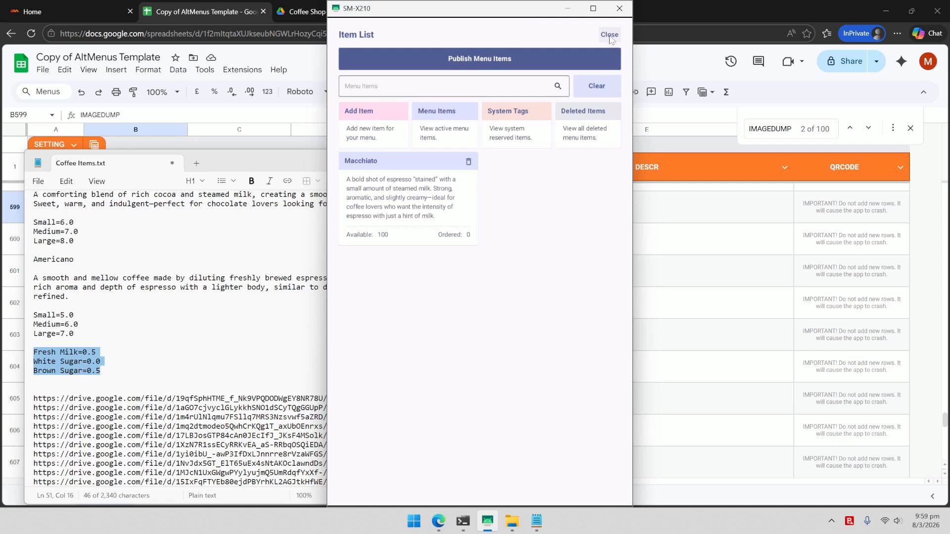
click(611, 35)
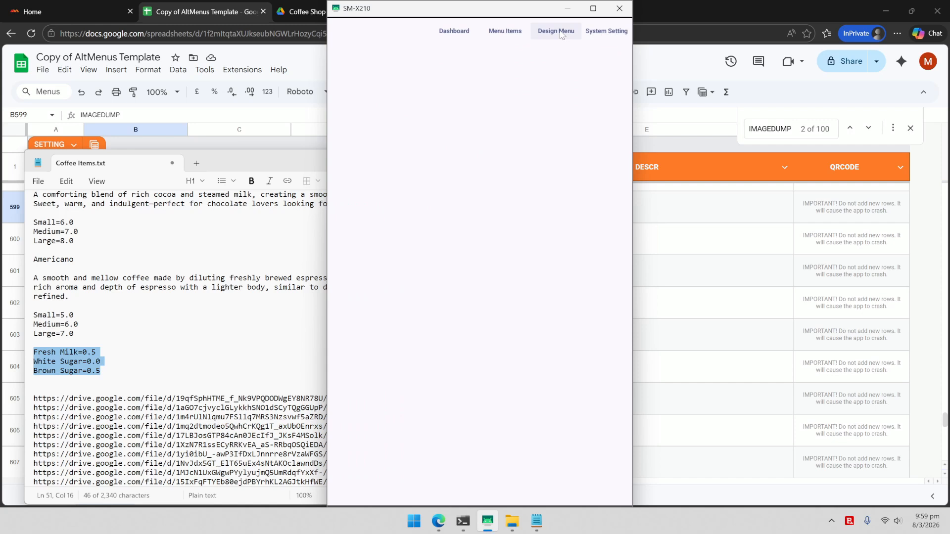
Step: Rebuild the menu layout so the preview shows Macchiato at $5.50 with its description
click(562, 34)
click(438, 26)
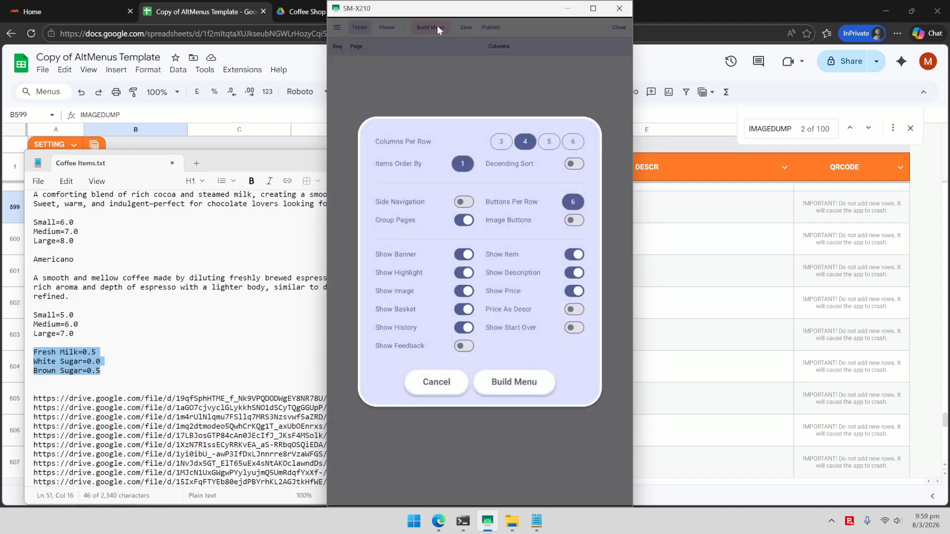
click(514, 382)
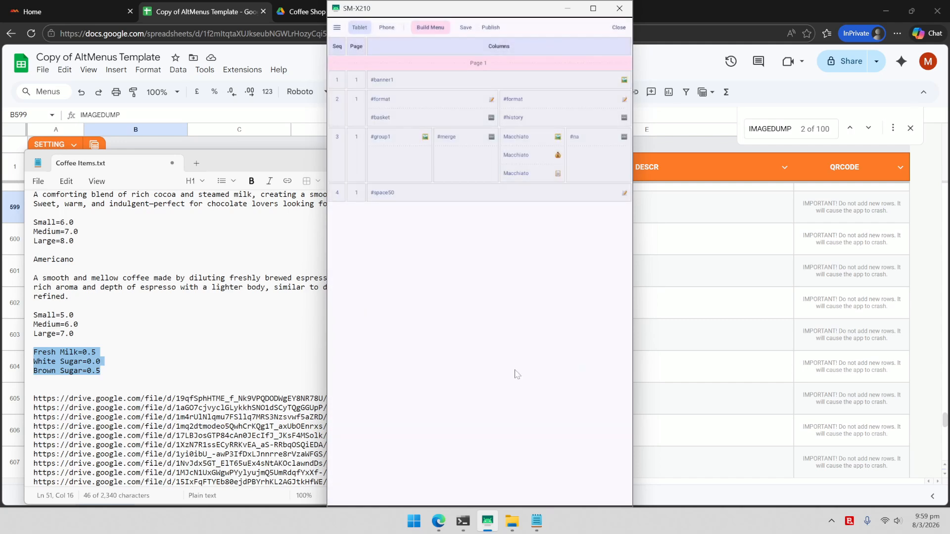
click(618, 29)
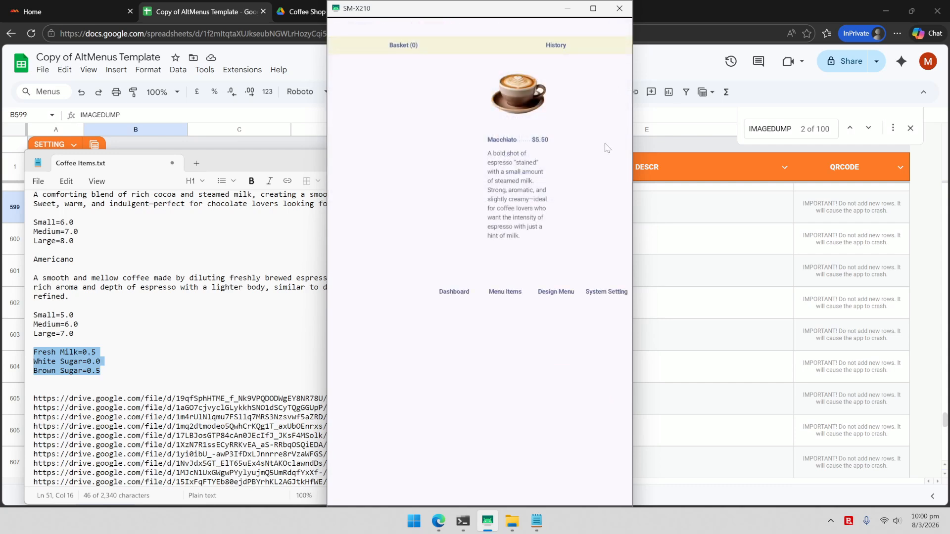
Step: Test Macchiato with Large size, Brown Sugar, Voucher then Promo 10%, then open the menu items list
click(518, 110)
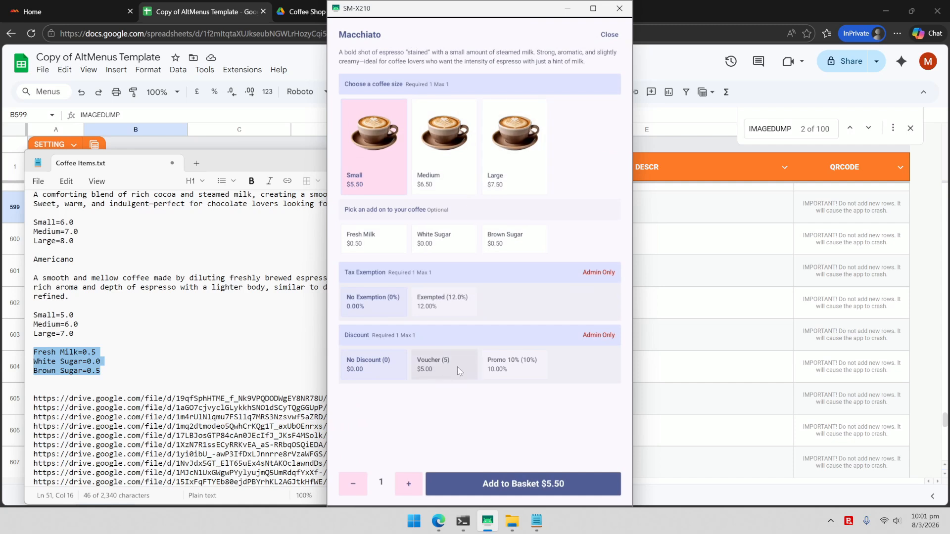
click(507, 179)
click(515, 248)
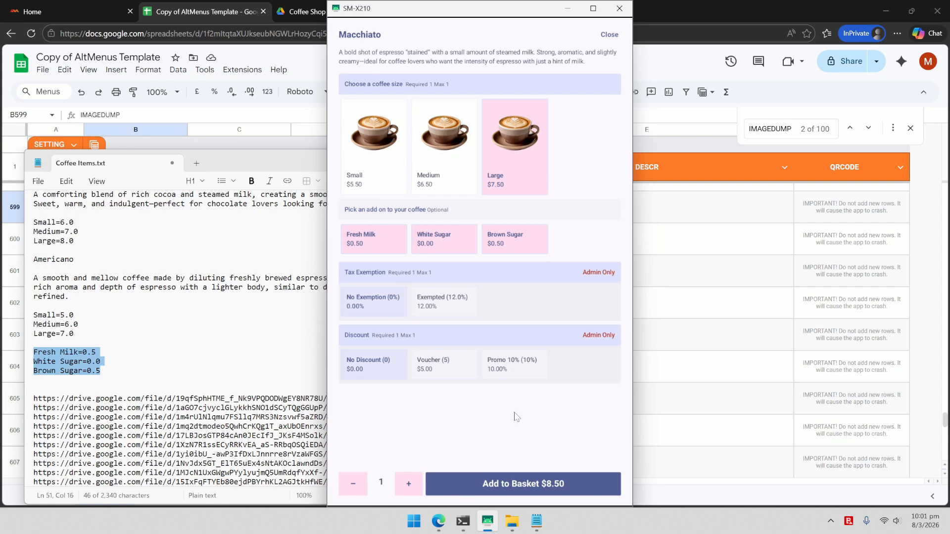
click(438, 372)
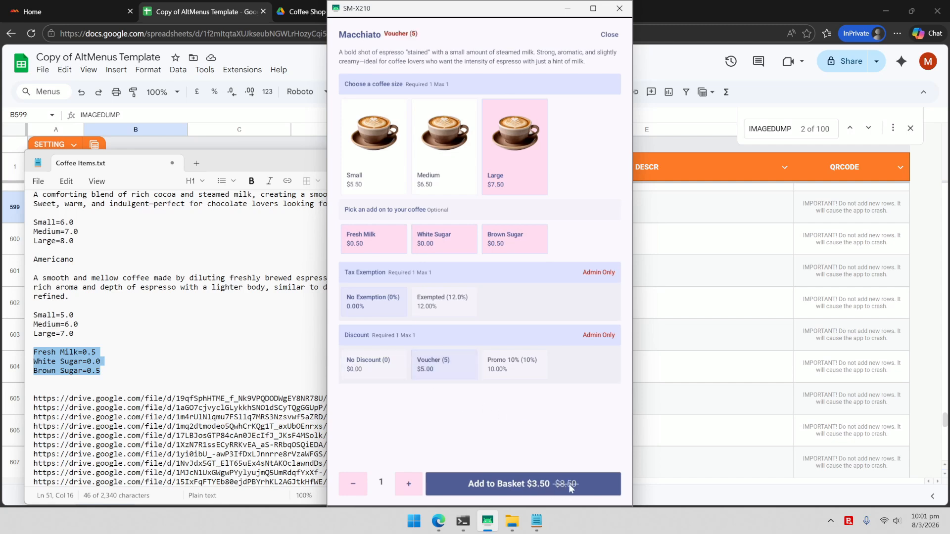
click(527, 370)
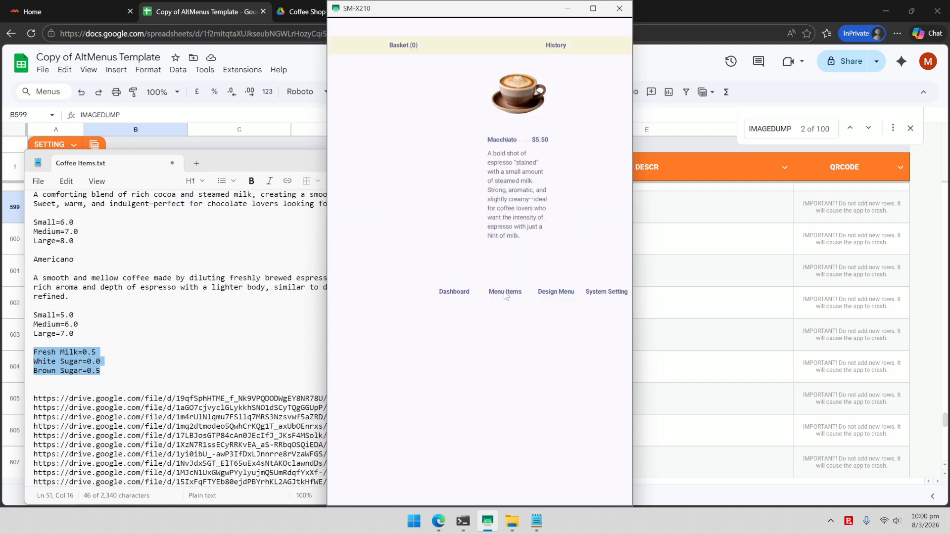
click(503, 292)
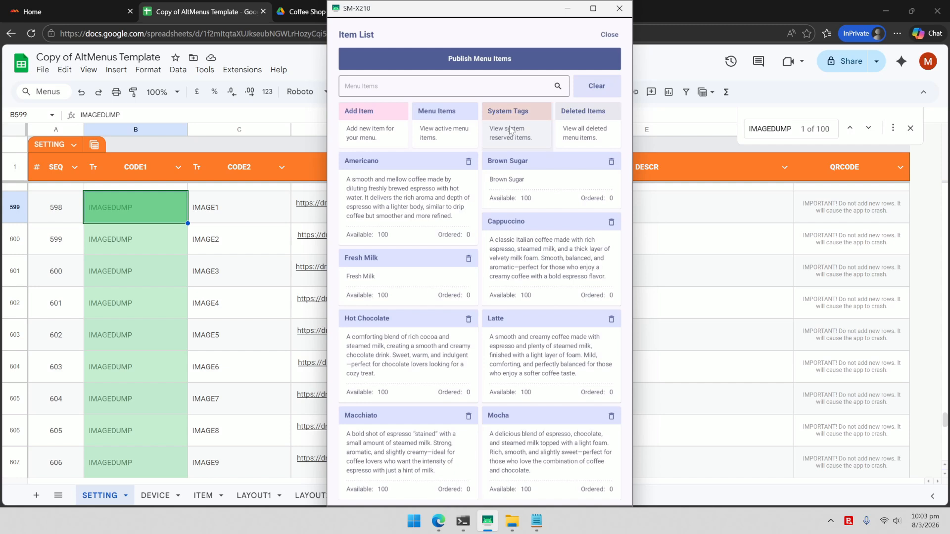
Step: Give the #banner1 system tag the Image Dump 3 'The Best Coffee in Town' picture and save it
click(510, 130)
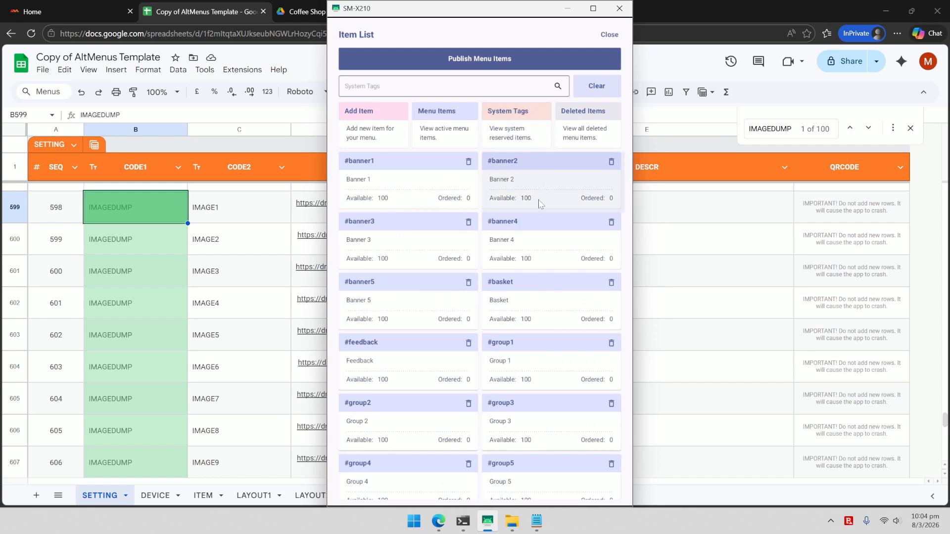
click(450, 181)
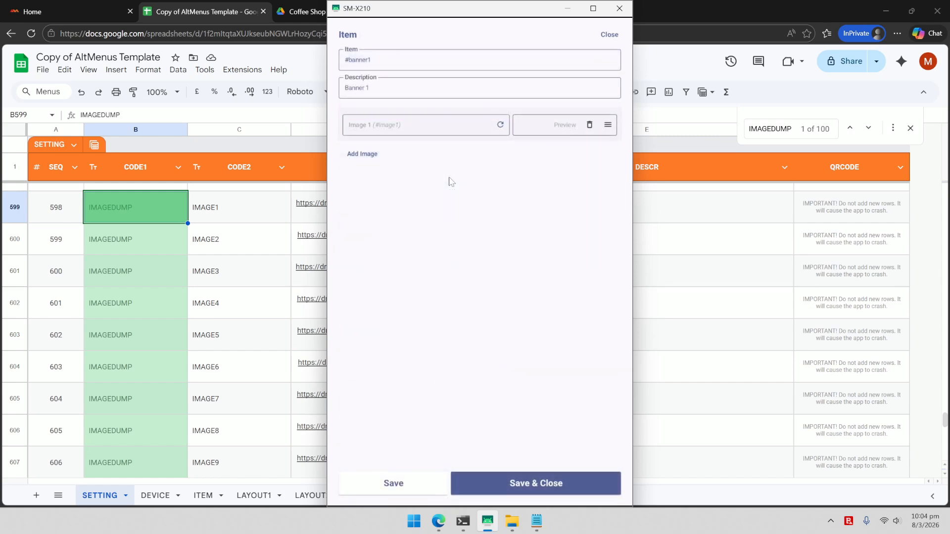
click(608, 124)
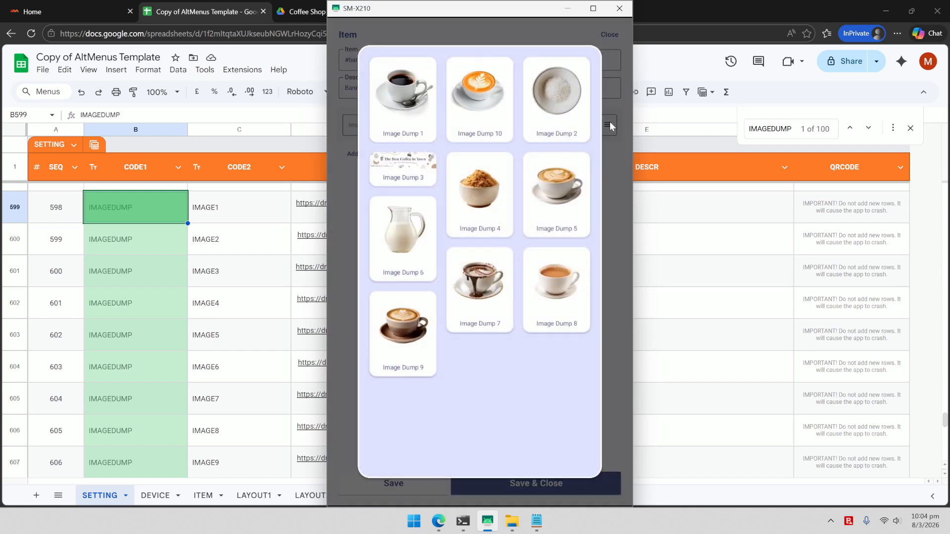
click(411, 175)
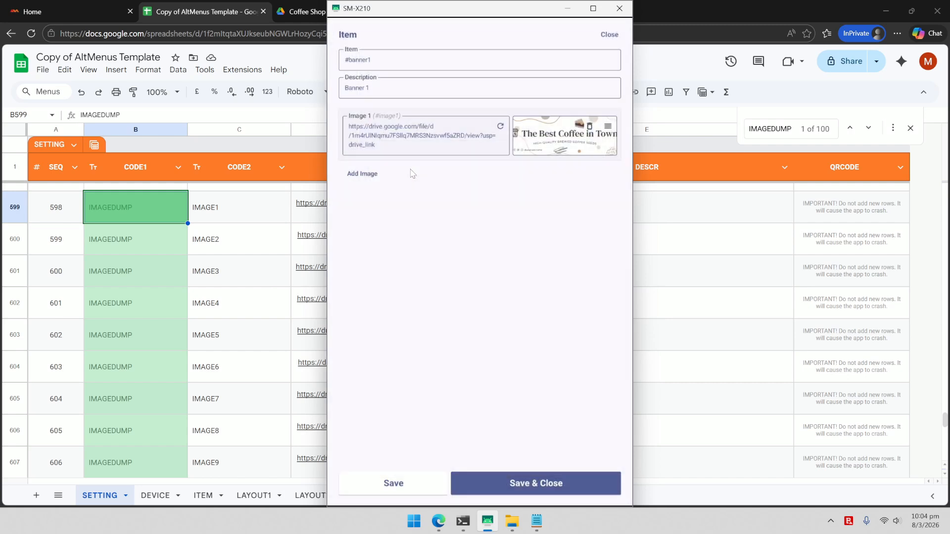
click(551, 490)
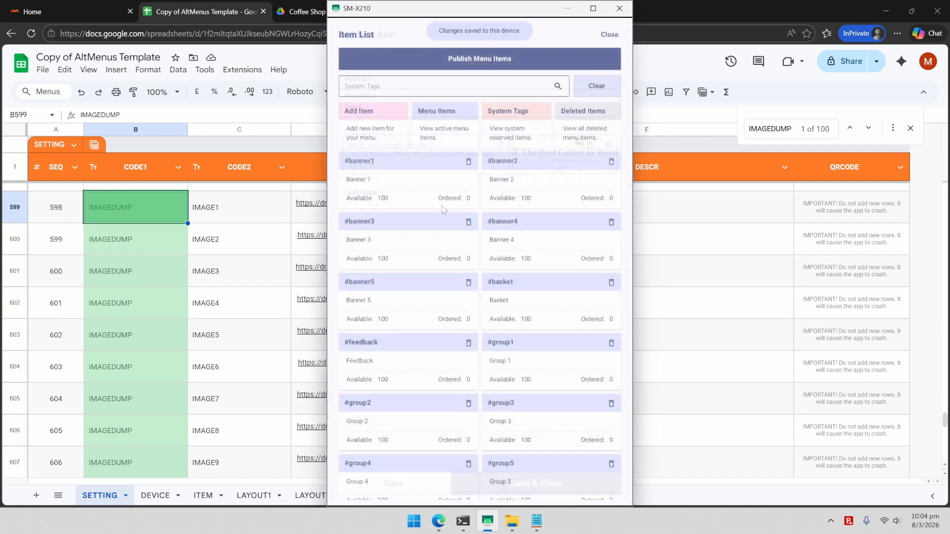
Step: Change Fresh Milk's group from 1 to 0, save it, and close the Item List
click(442, 136)
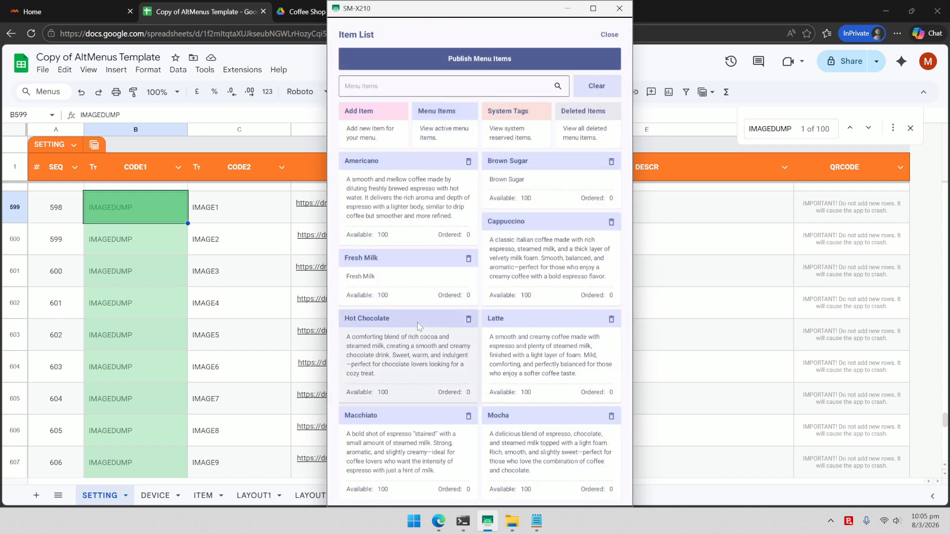
click(422, 279)
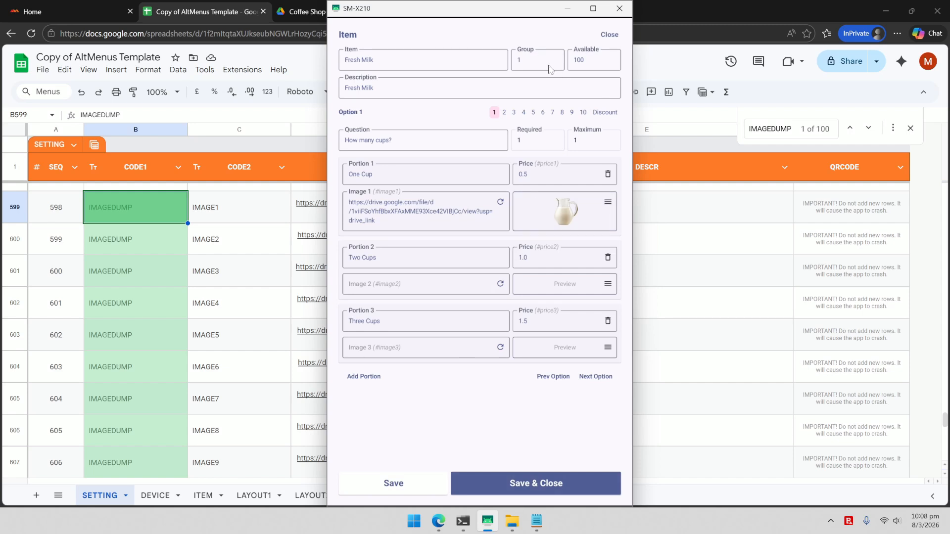
click(530, 64)
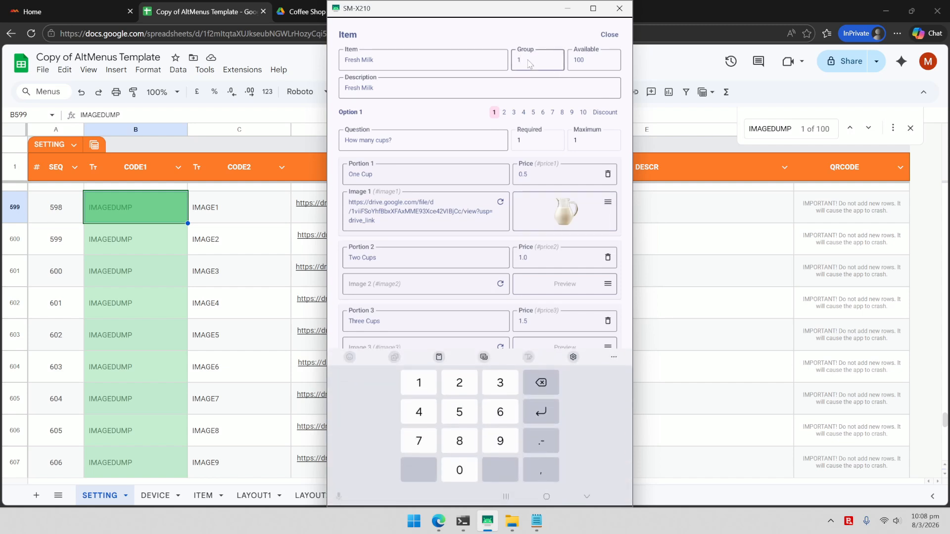
key(BackSpace)
text(0)
click(588, 498)
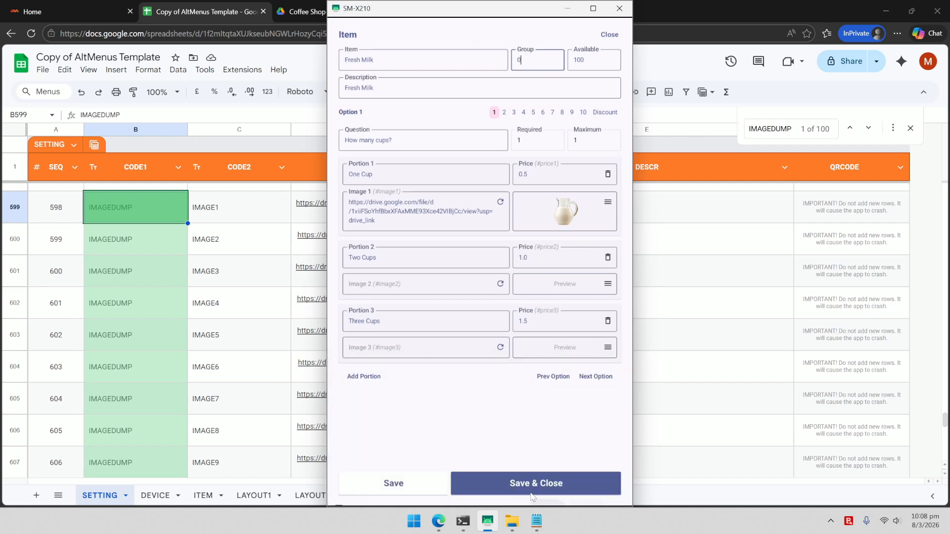
click(532, 485)
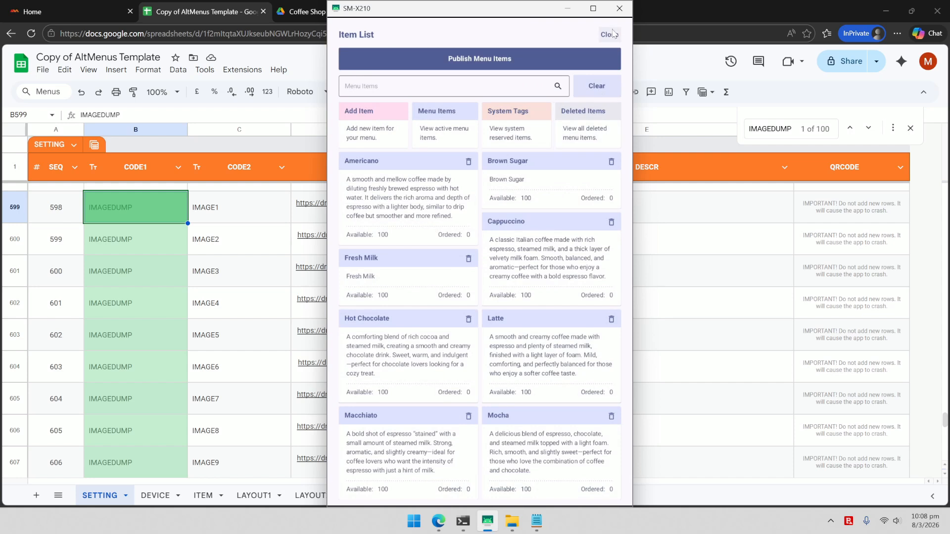
click(609, 34)
Step: Rebuild the menu with 3 columns per row, Group Pages and Show Highlight off, Show Start Over on
click(544, 293)
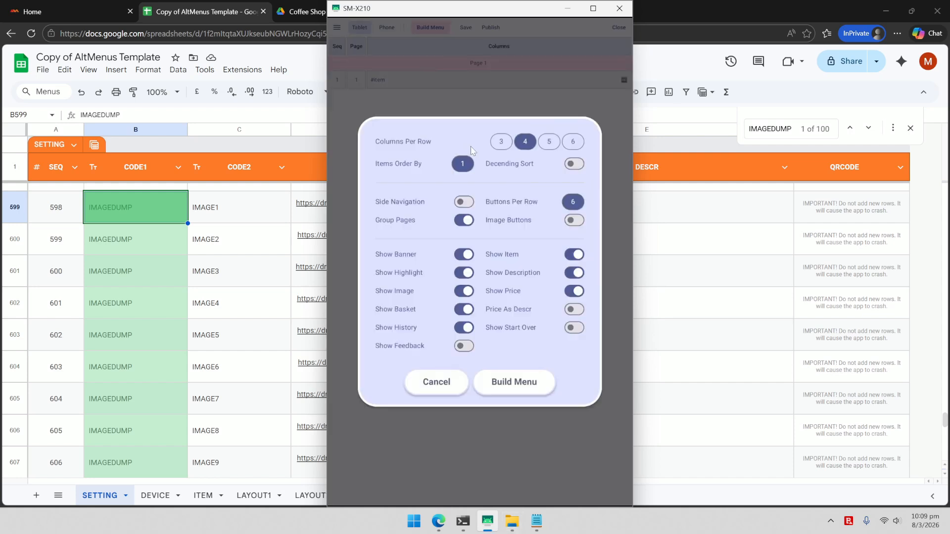
click(501, 142)
click(467, 223)
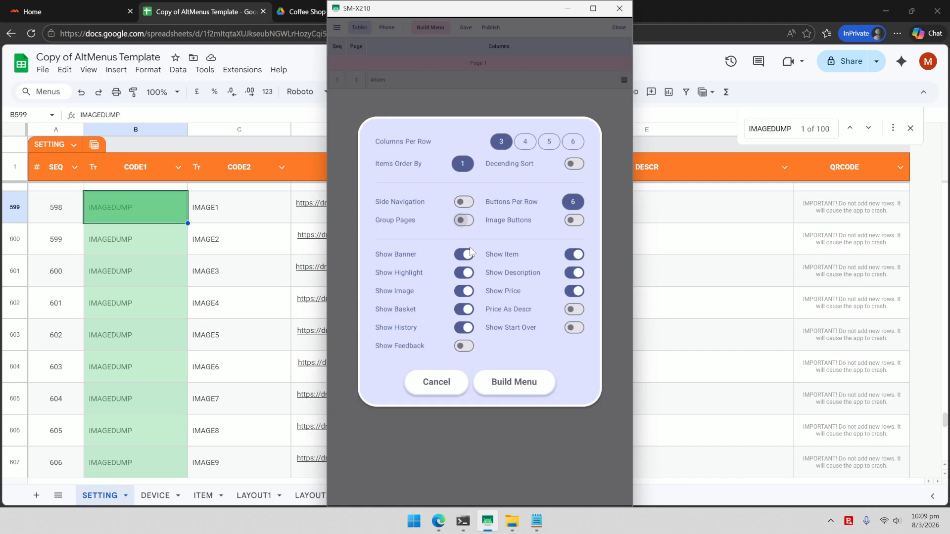
click(468, 274)
click(574, 327)
click(513, 390)
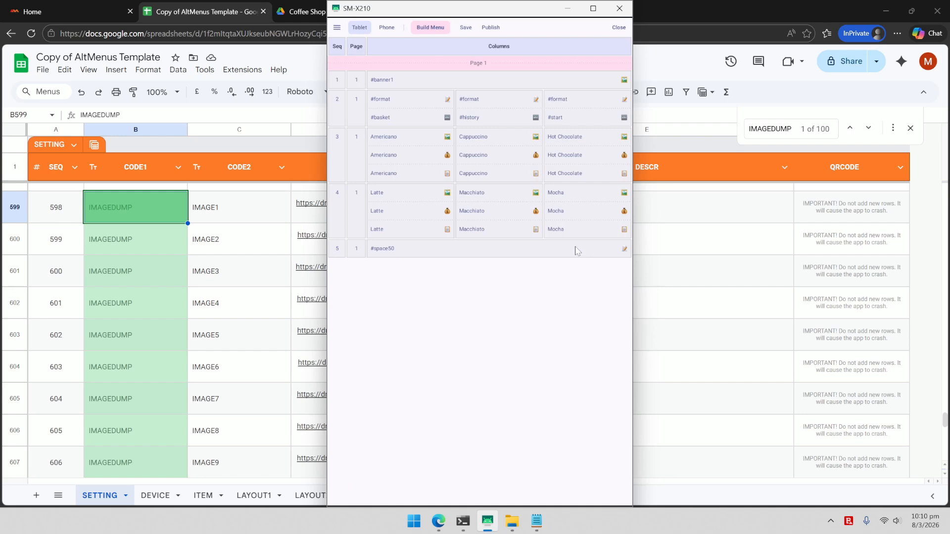
click(619, 27)
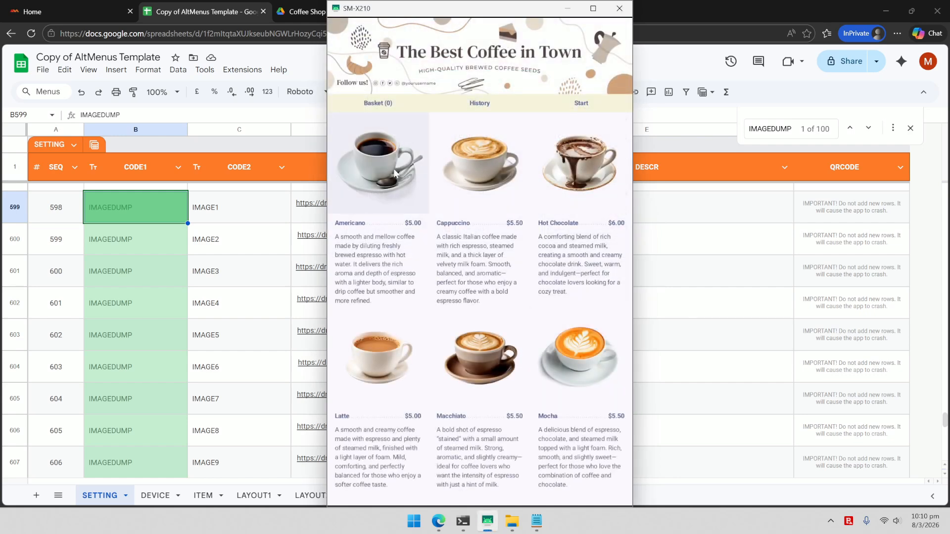
Step: Add a Large Americano with no condiments to the basket
click(396, 173)
click(444, 148)
click(515, 148)
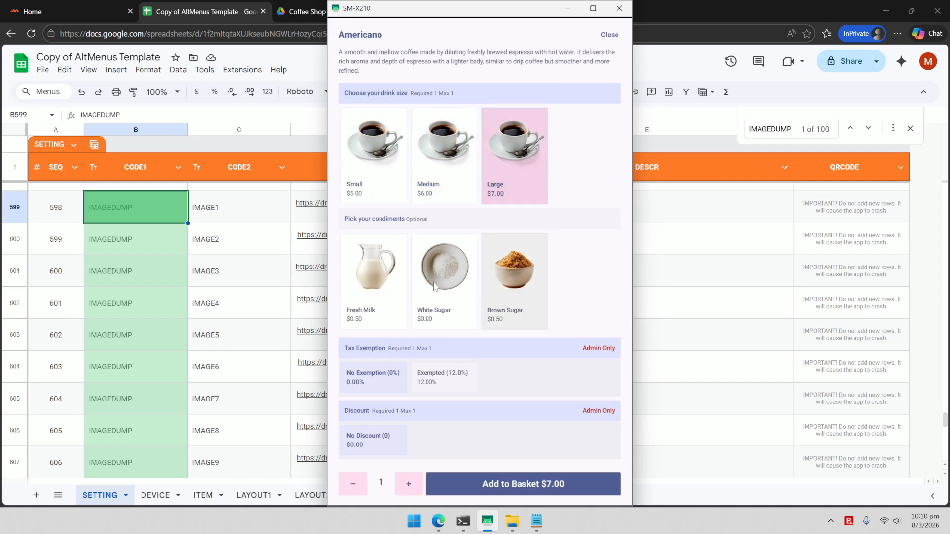
click(435, 288)
click(397, 301)
click(447, 298)
click(525, 299)
click(387, 317)
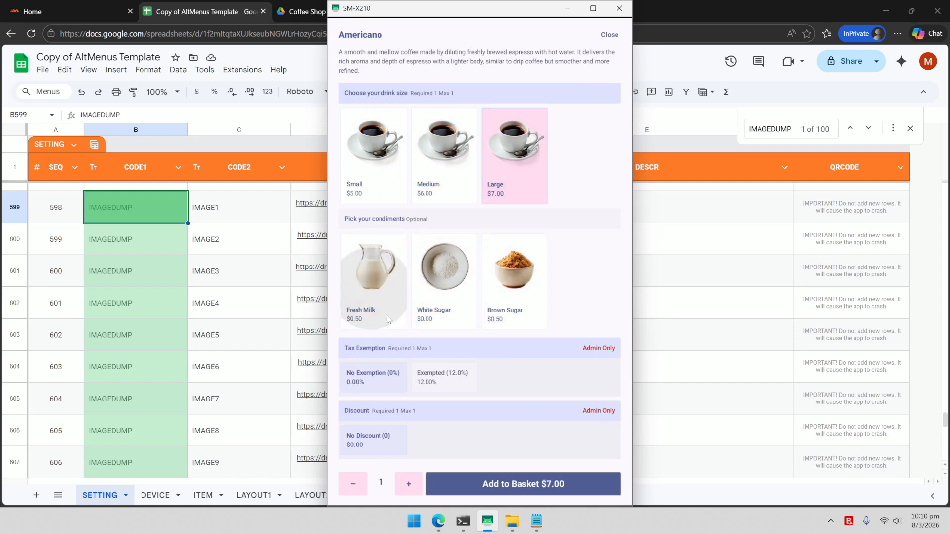
click(534, 490)
click(517, 281)
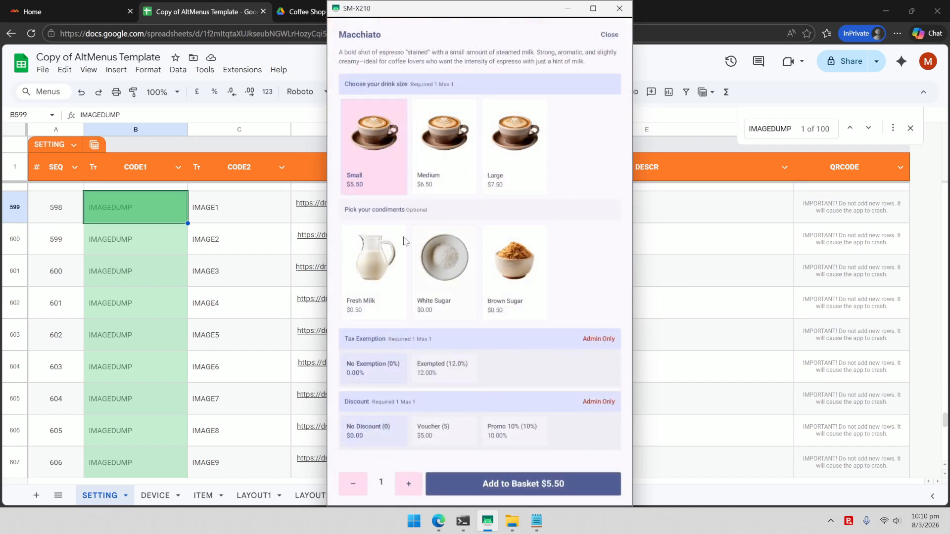
Step: Add a Medium Macchiato with White Sugar and Promo 10%, then review the $14.00 basket
click(453, 433)
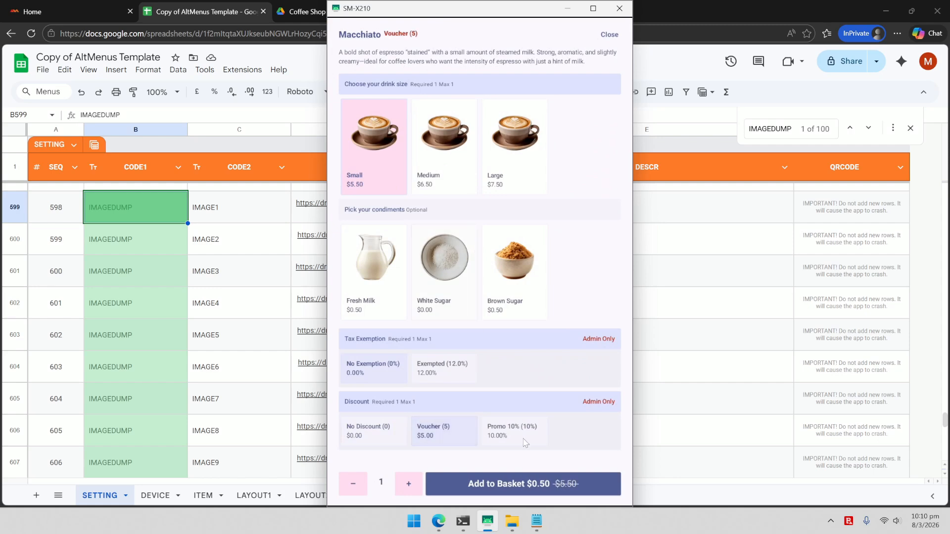
click(512, 432)
click(448, 277)
click(453, 146)
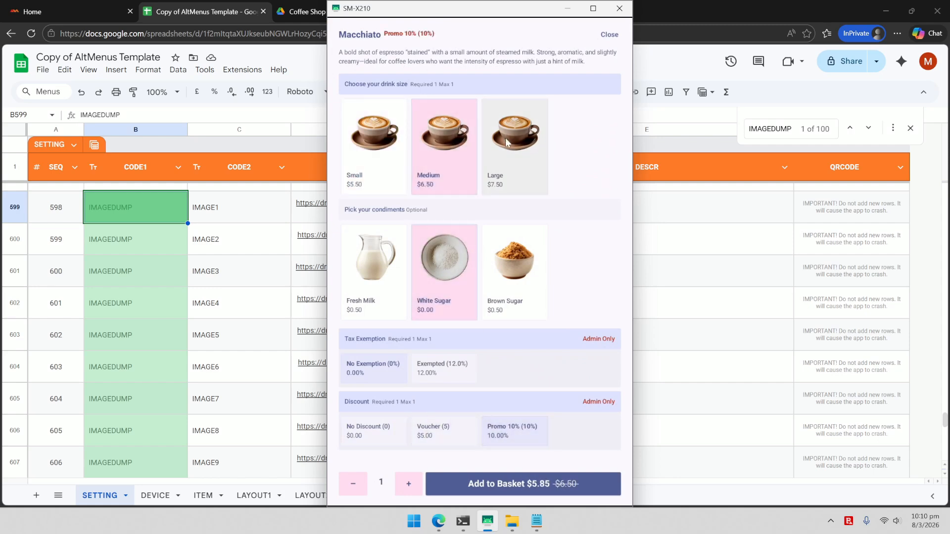
click(544, 484)
click(515, 279)
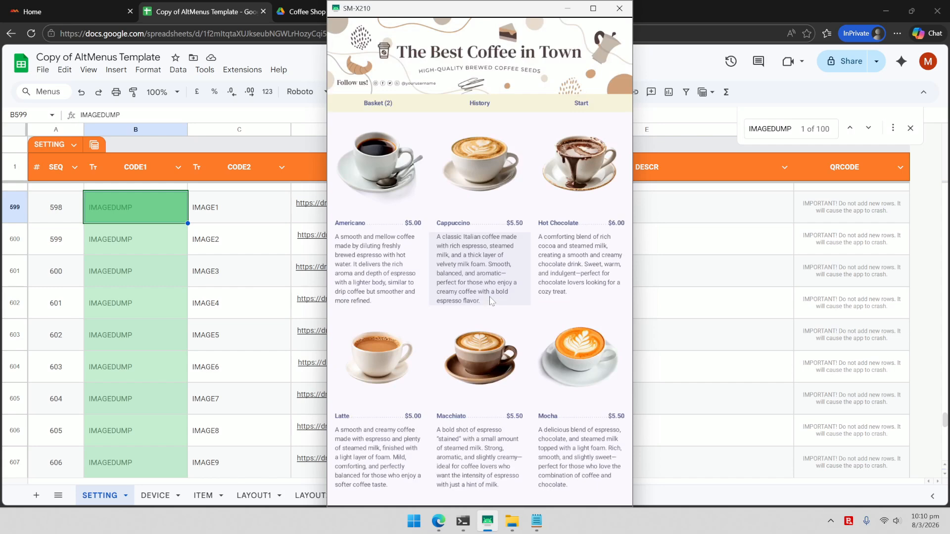
click(381, 104)
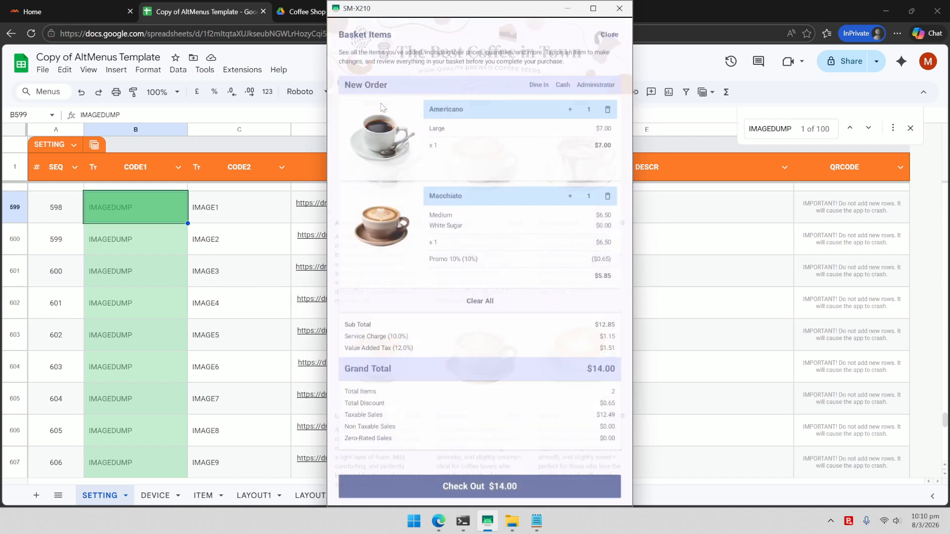